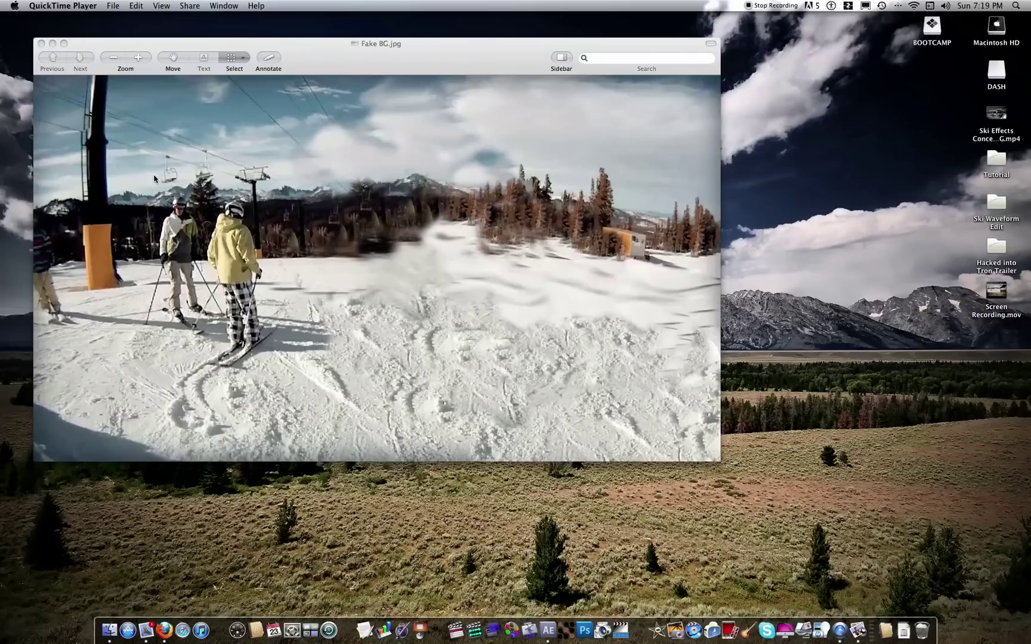
- Close the mail inbox, then close the Fake BG.jpg image window in Preview
click(145, 623)
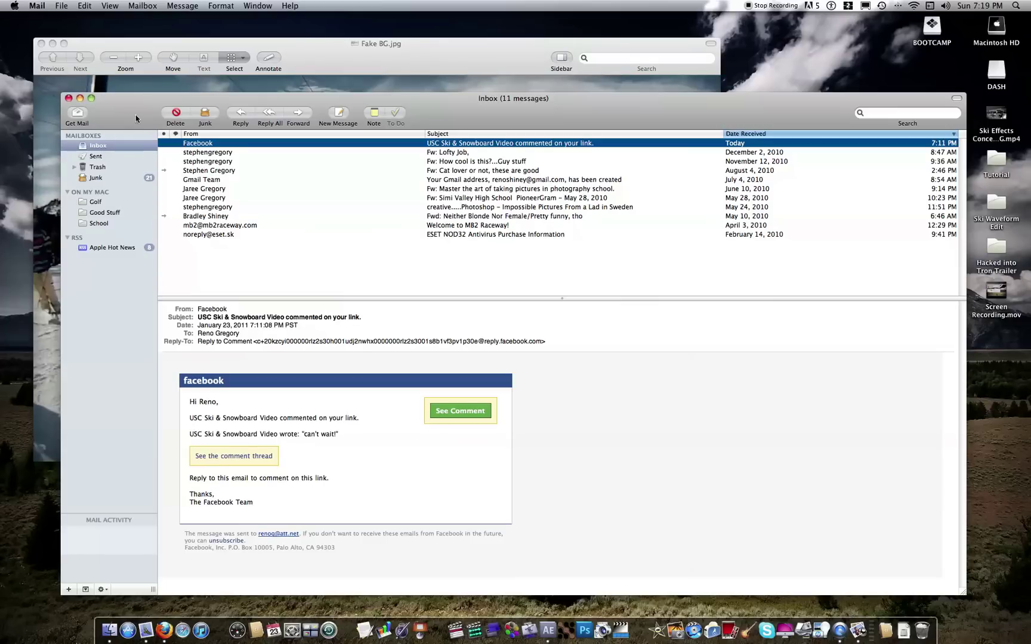
click(68, 98)
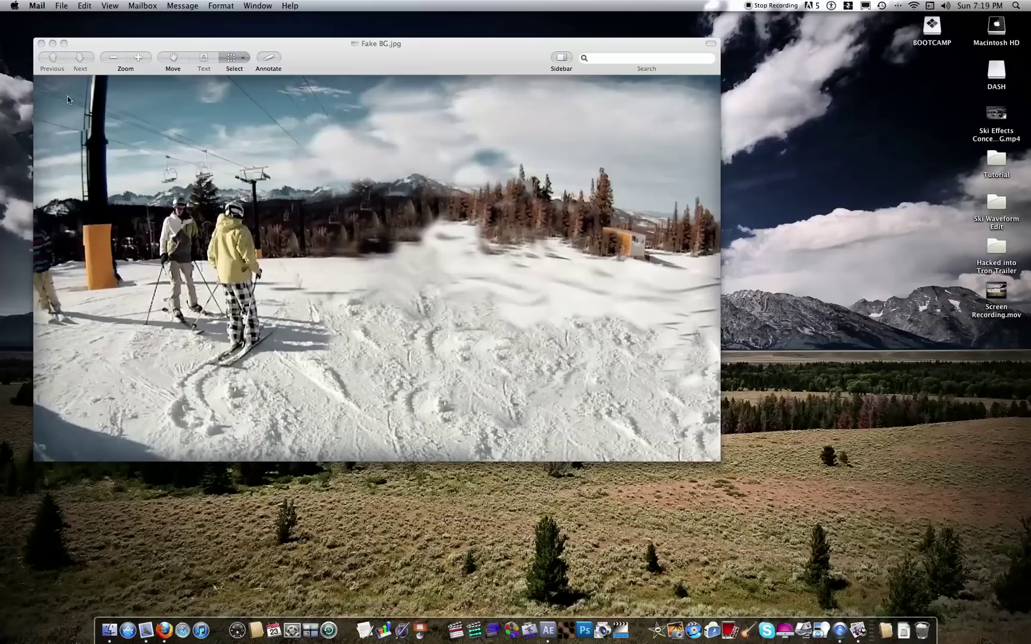
click(432, 57)
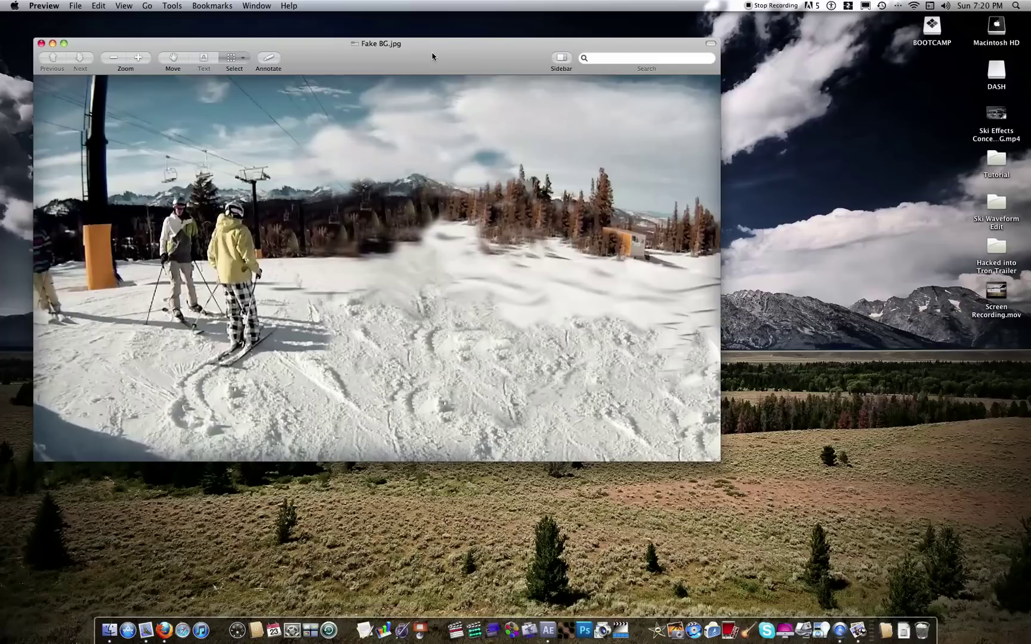
click(41, 43)
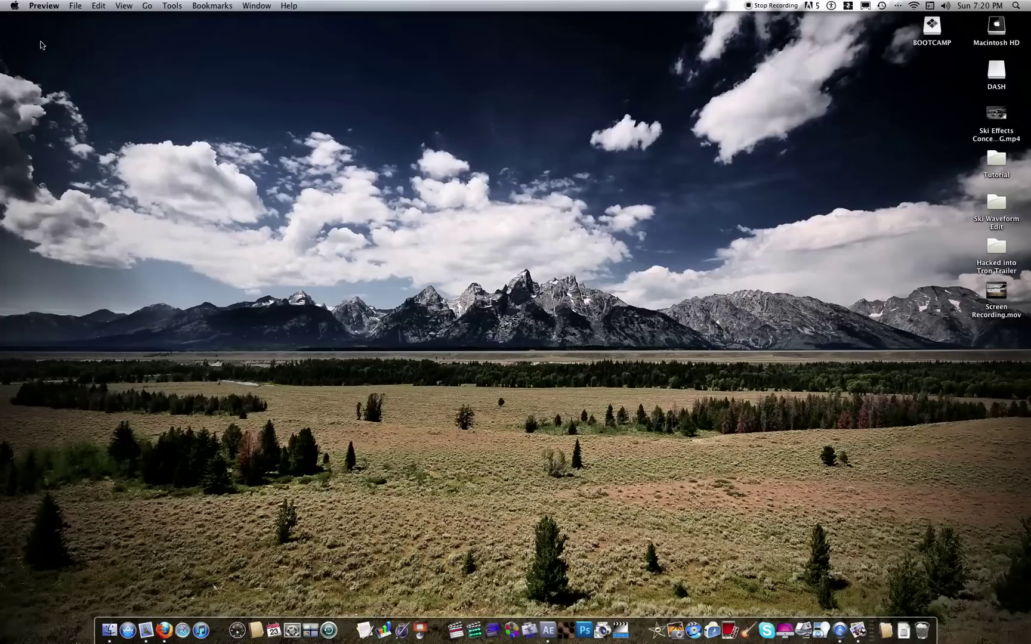
- Quit Preview, return to After Effects, select Bass and browse Effect > Generate without applying anything
key(super+q)
key(super+Tab)
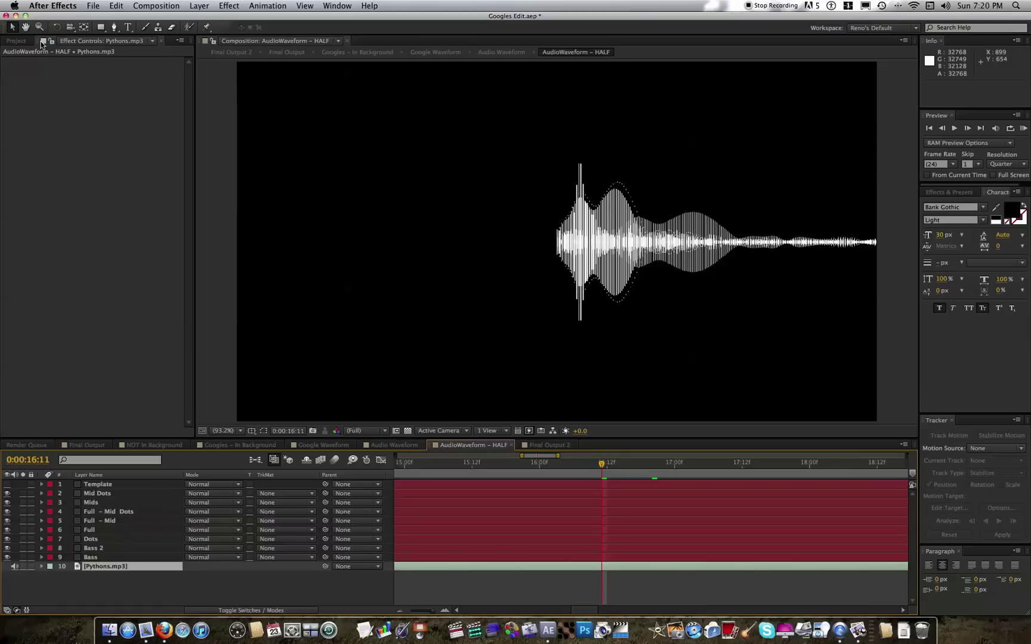
click(125, 558)
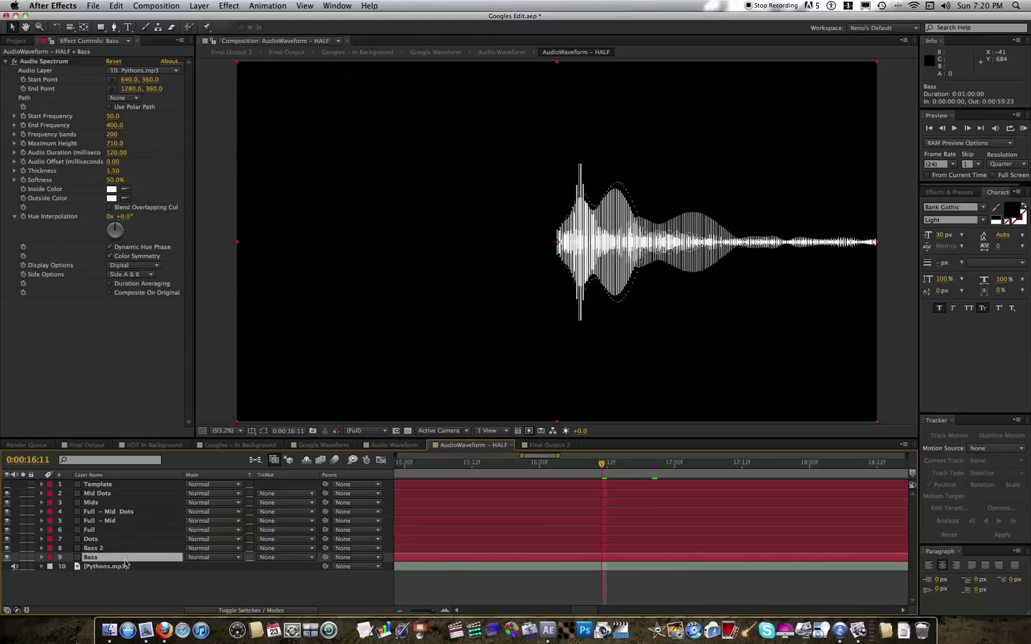
click(223, 5)
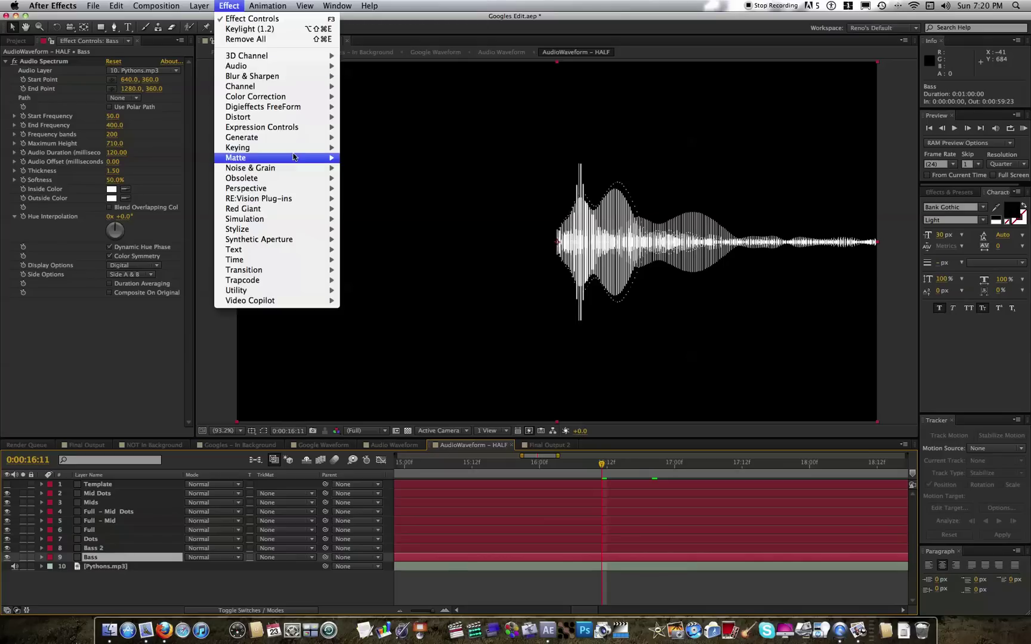
mouse_move(293, 139)
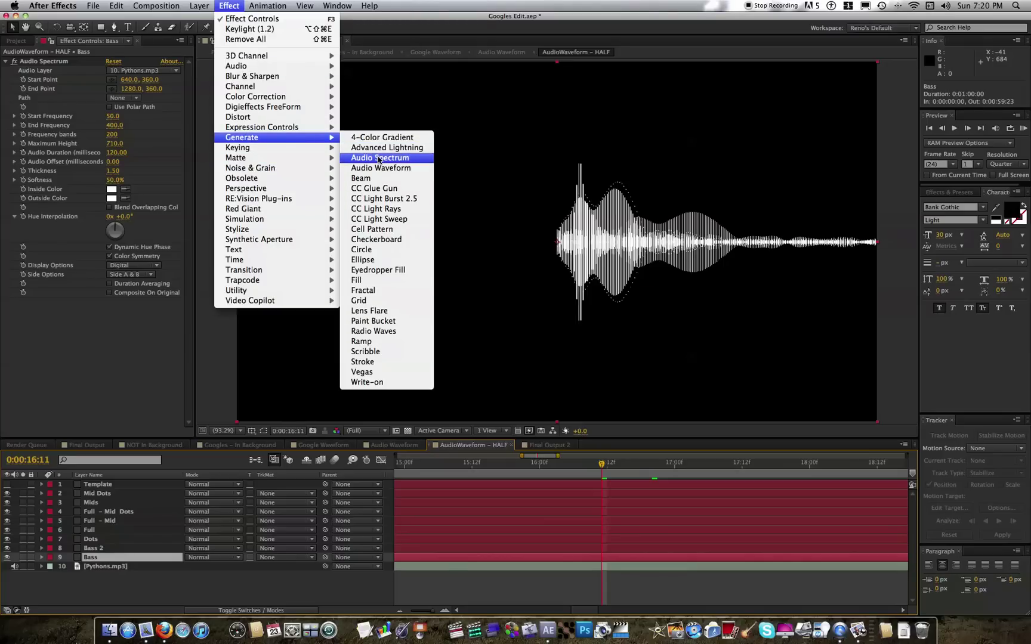
click(111, 563)
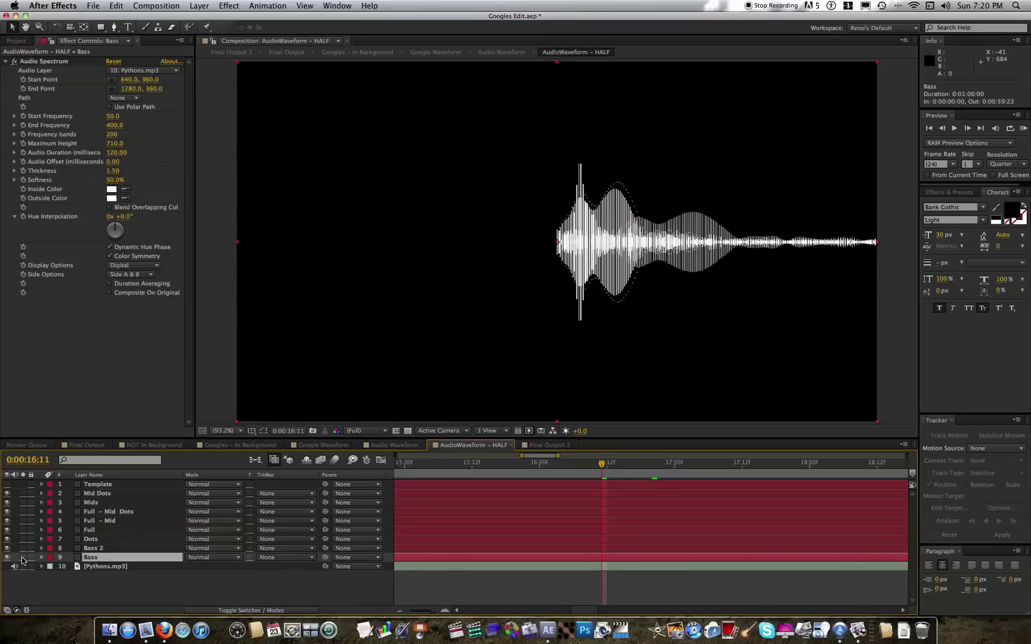
- Solo Bass, Bass 2 and Dots in turn, ending with only Full soloed
click(23, 558)
click(23, 548)
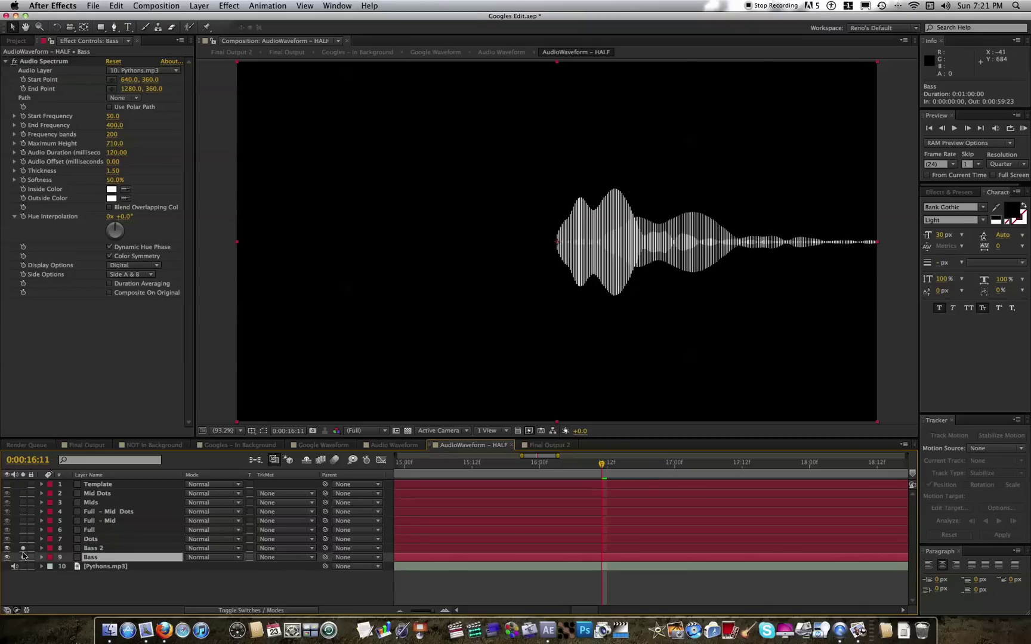
click(22, 557)
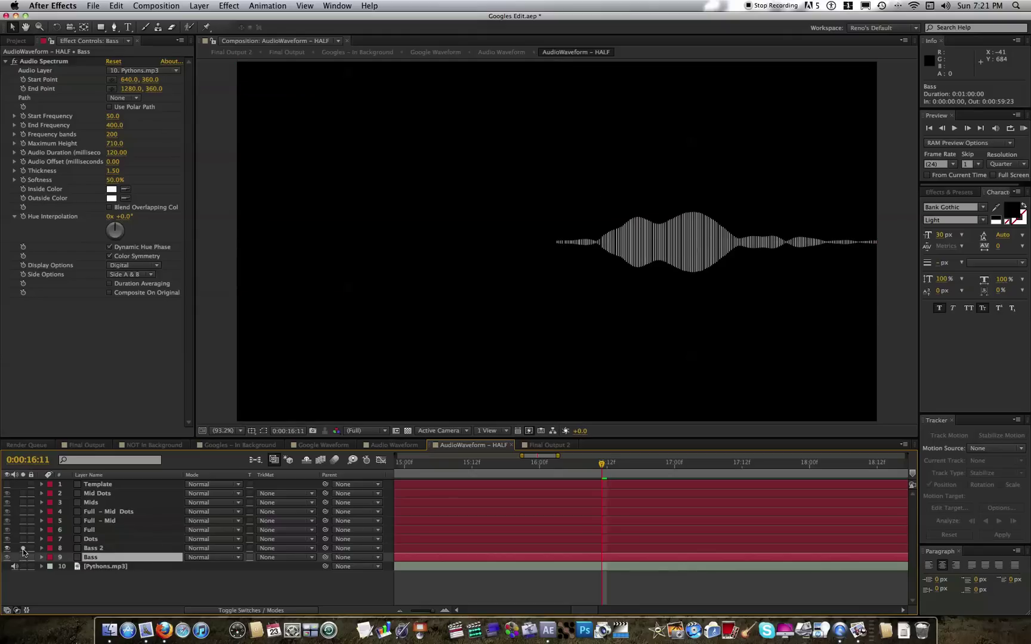
click(23, 548)
click(22, 539)
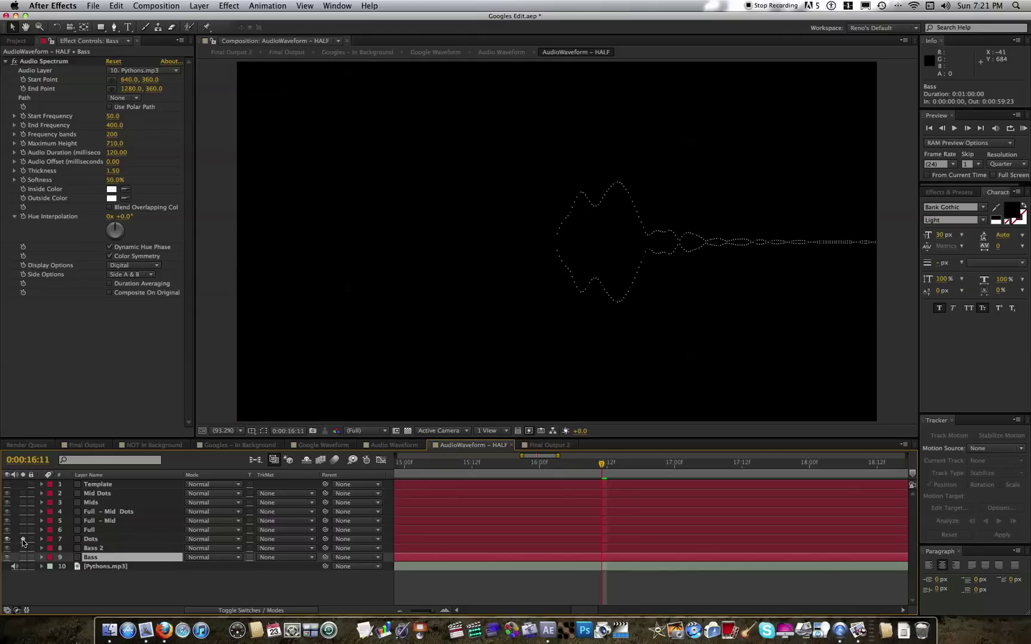
click(22, 540)
click(23, 530)
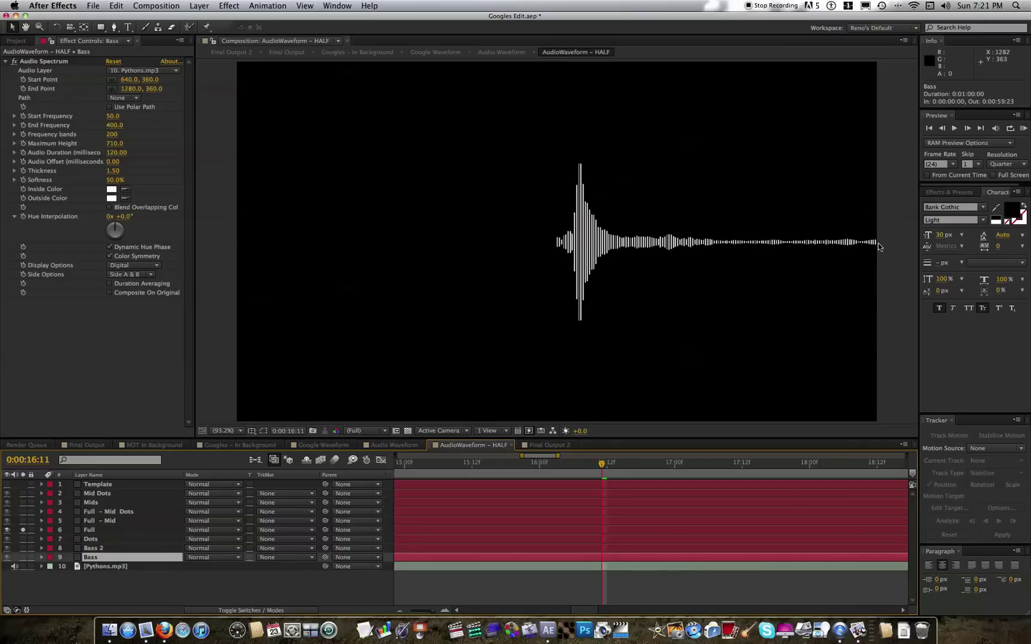
- Unsolo Full, select the Pythons.mp3 layer, and bring the Tron Legacy image forward in Preview
click(22, 530)
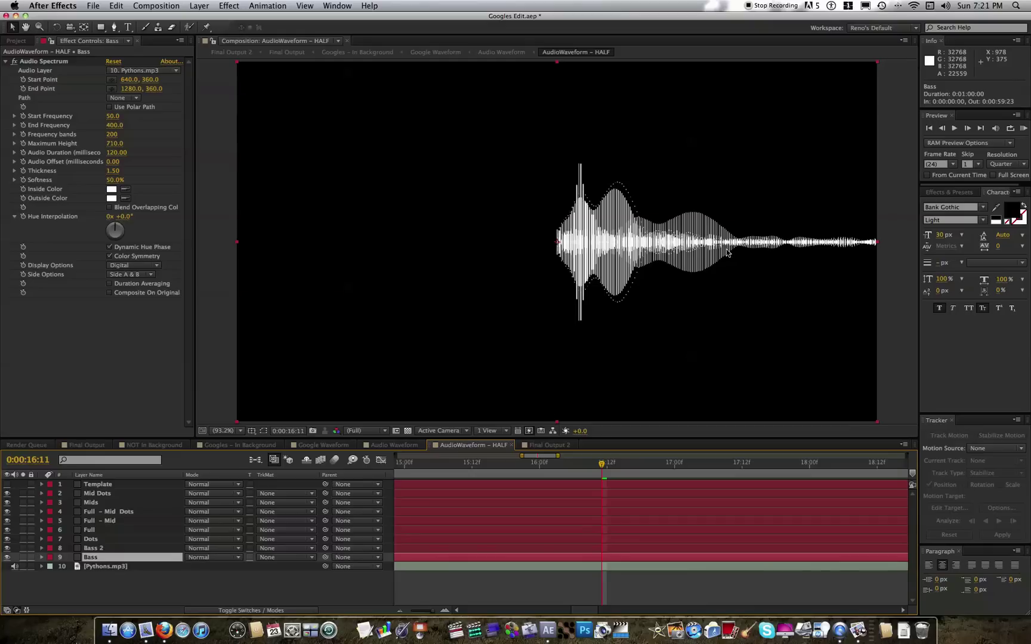
click(106, 567)
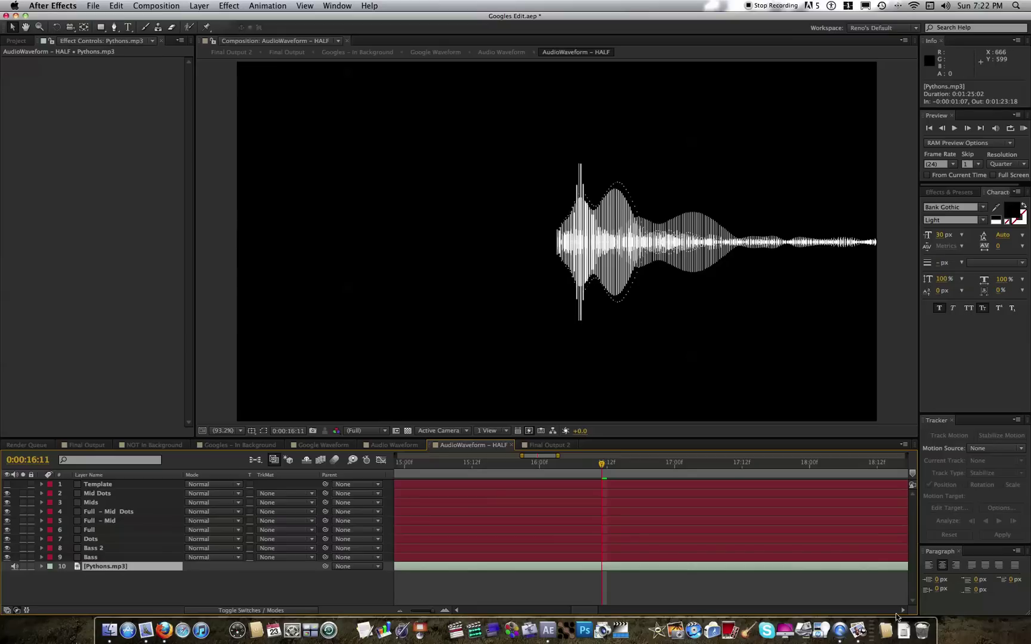
click(857, 628)
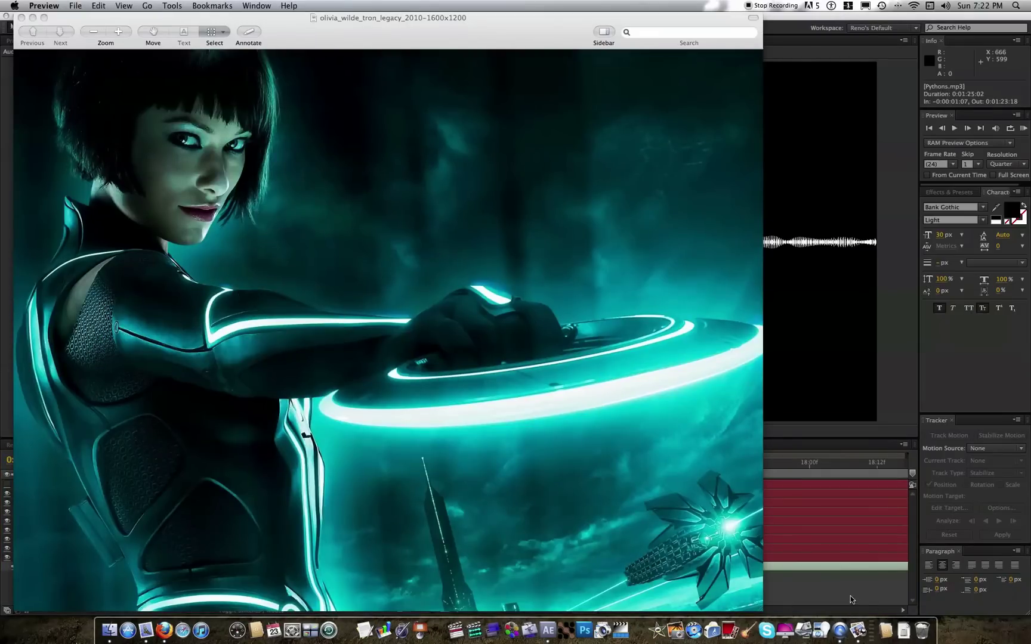
- Bring the After Effects window back in front of the Tron image
click(833, 592)
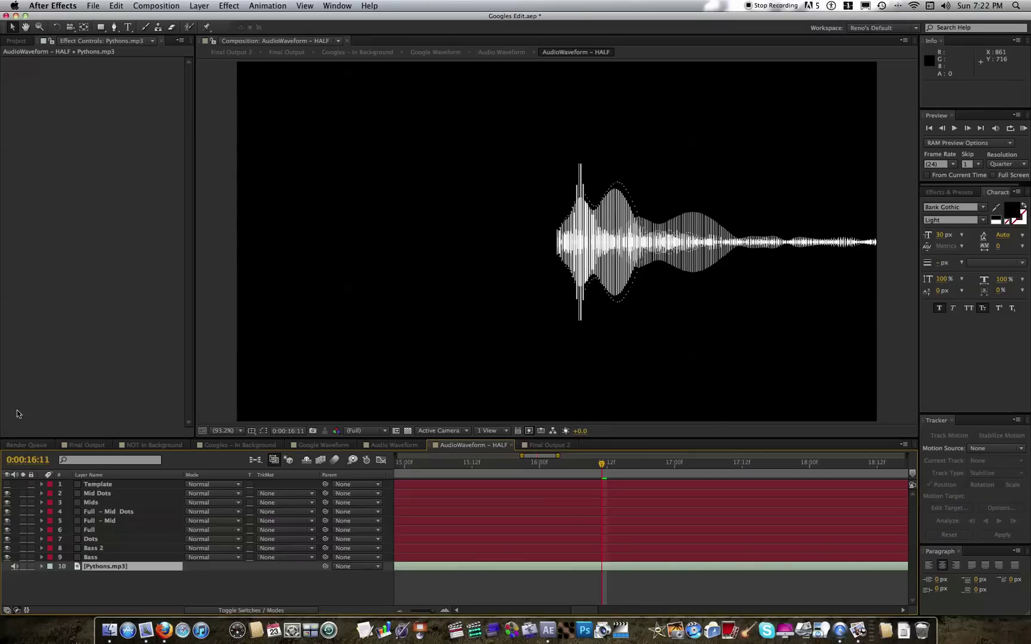
- In Audio Waveform, make Shape Layer 1 visible for the rainbow tint, then show the Noise 1 texture
click(386, 446)
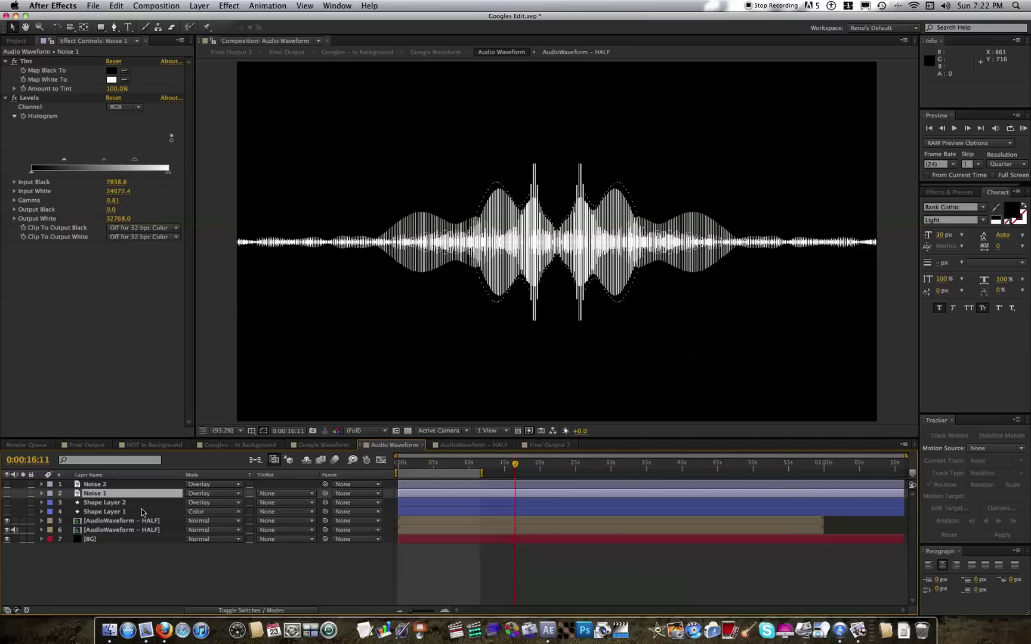
click(101, 513)
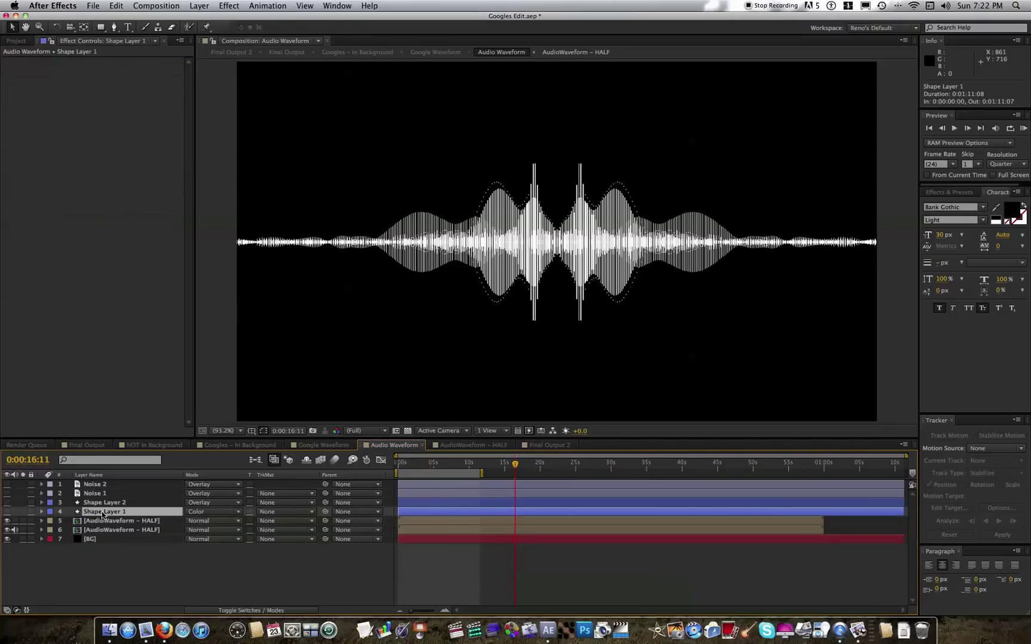
click(7, 512)
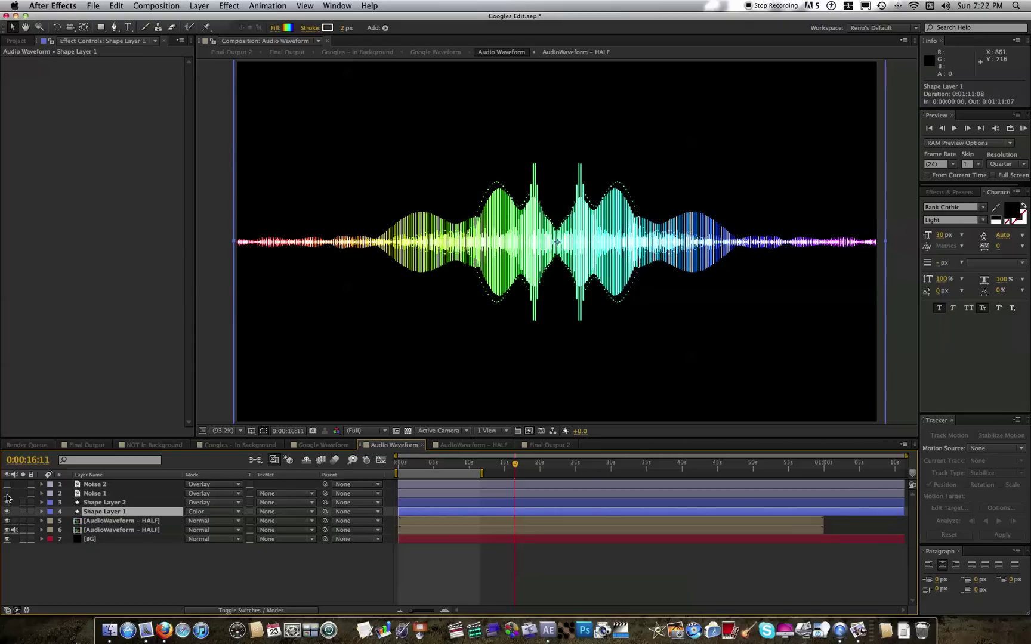
double_click(111, 495)
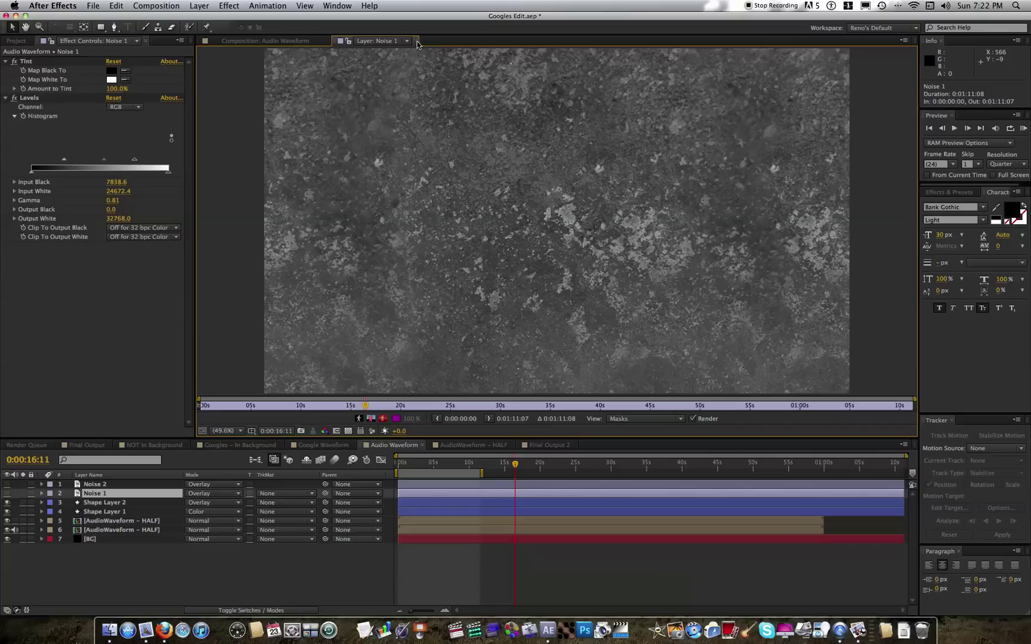
click(417, 43)
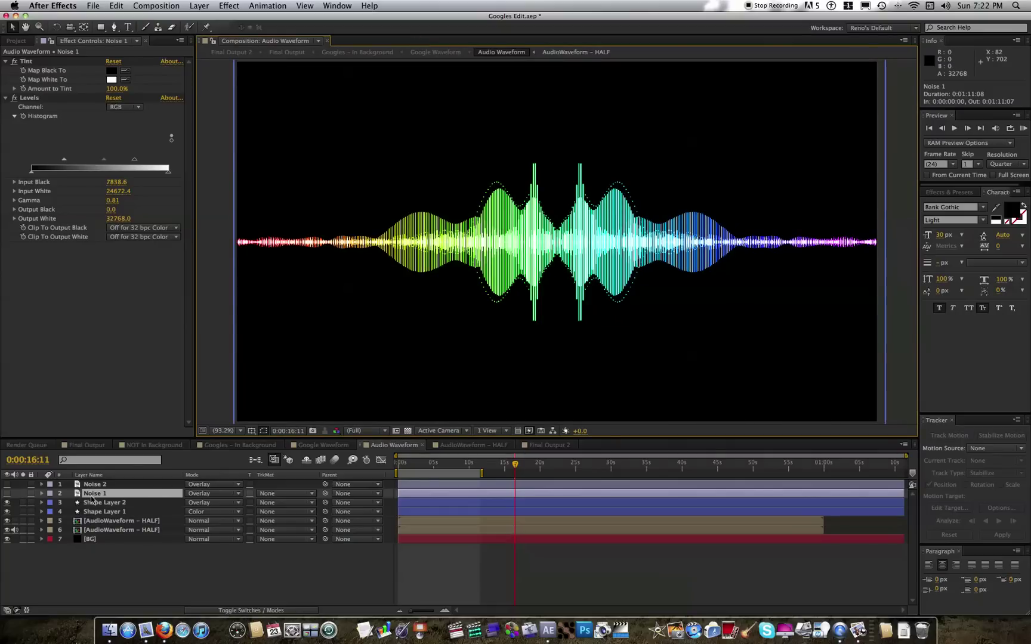
click(7, 493)
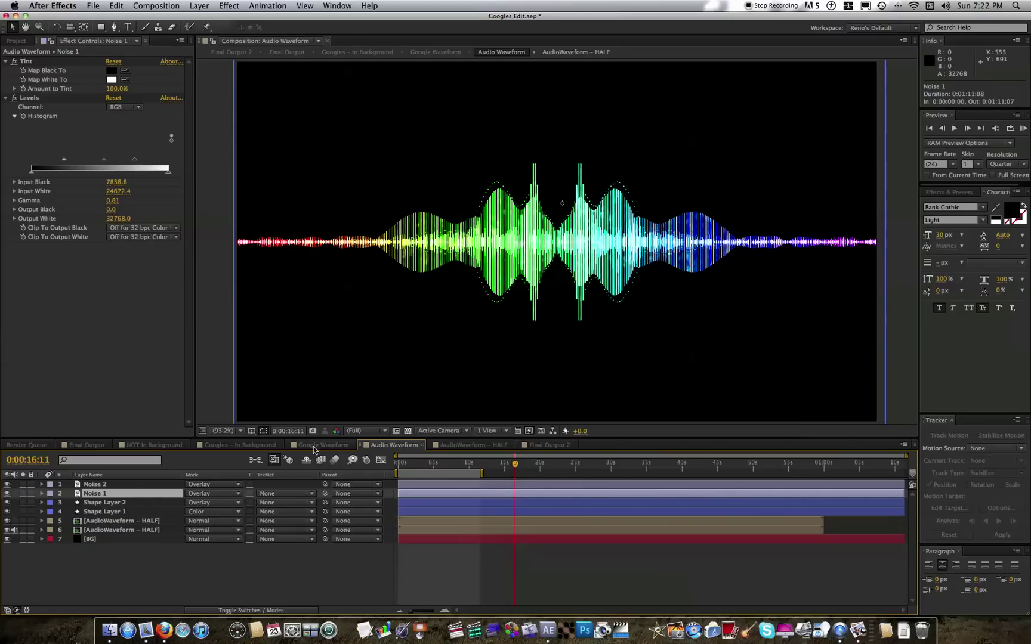
- In Google Waveform, make the blue goggle Matte layer visible
click(337, 446)
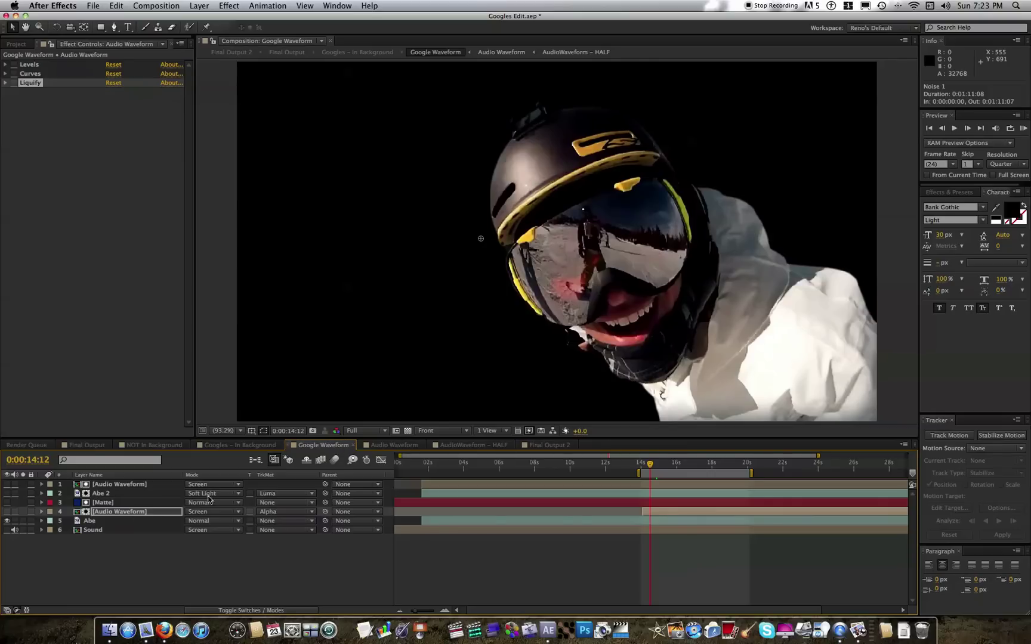
click(393, 445)
click(326, 445)
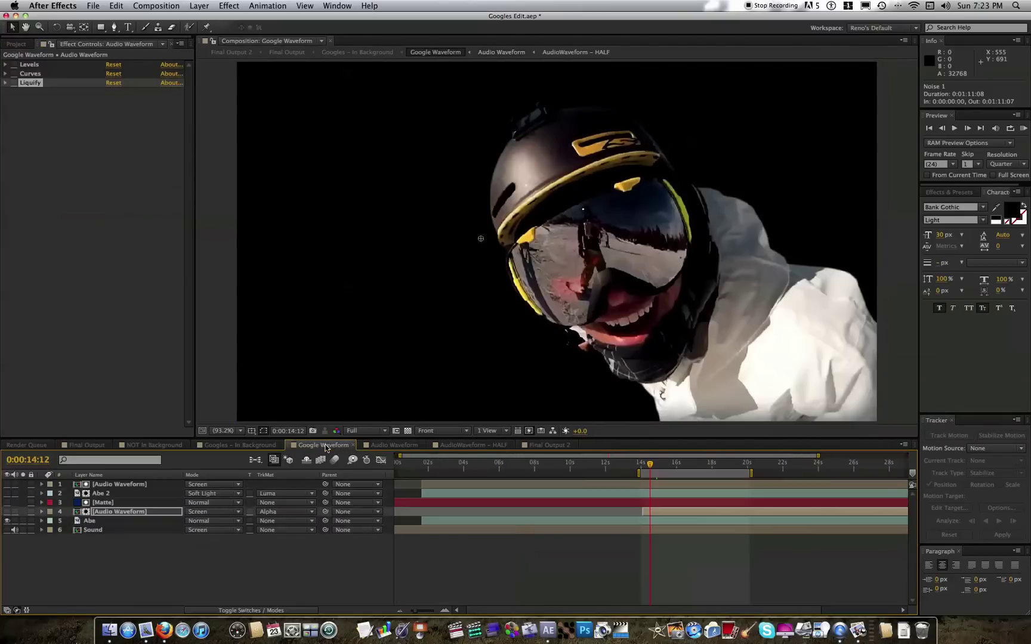
click(117, 504)
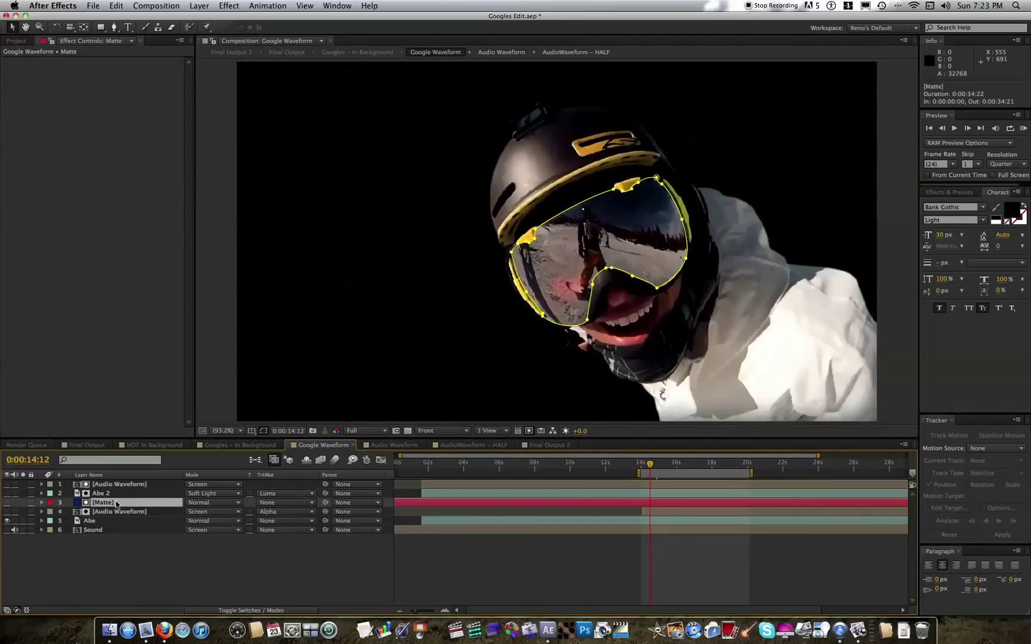
click(6, 502)
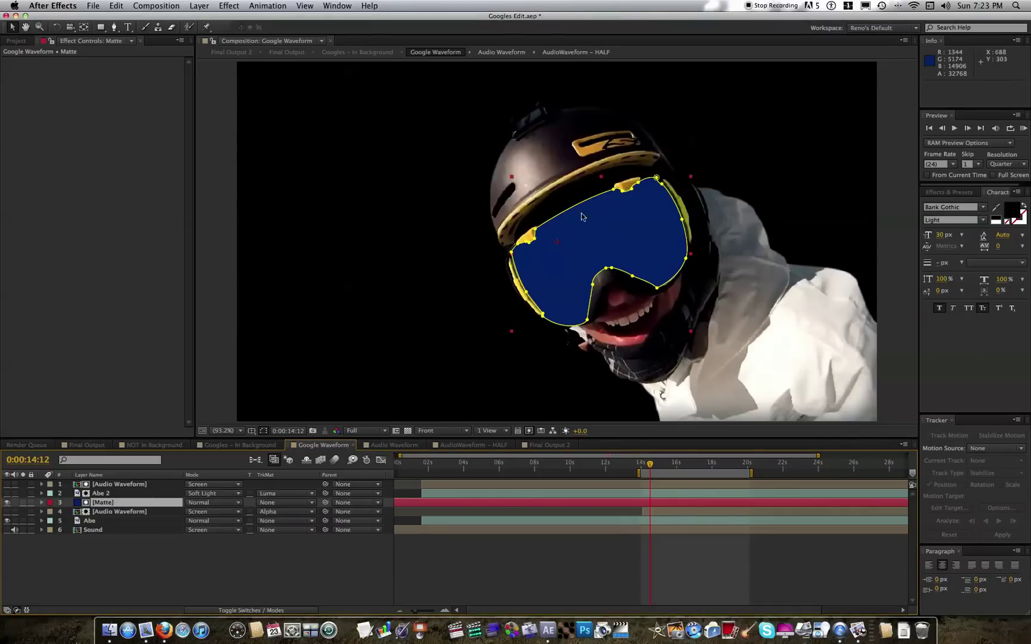
- Show the Audio Waveform and Abe layers and hide Matte, so the waveform reflects in the goggles
click(50, 513)
click(7, 512)
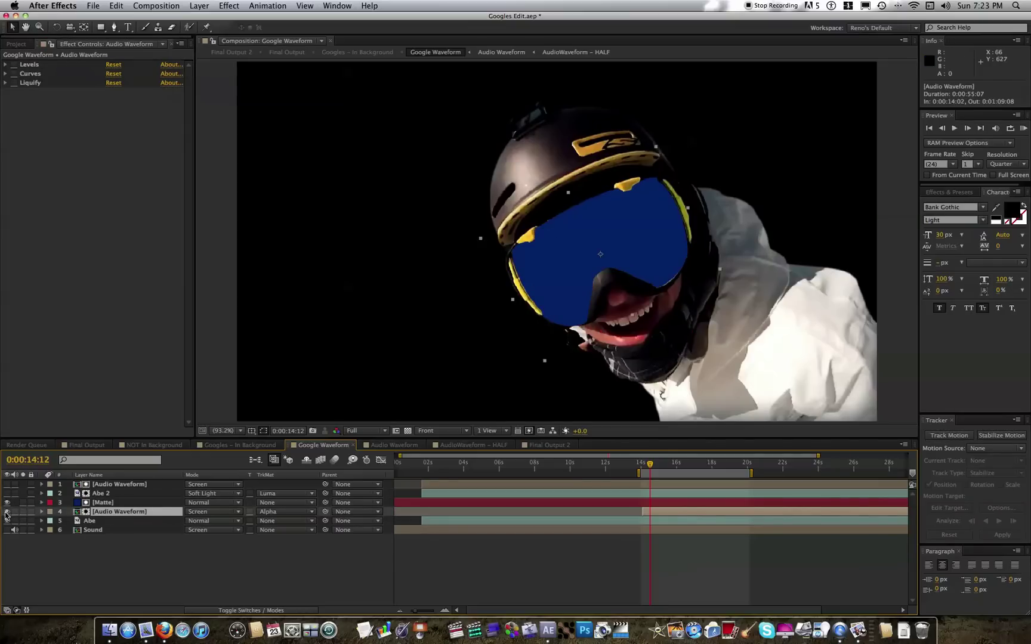
click(7, 521)
click(7, 503)
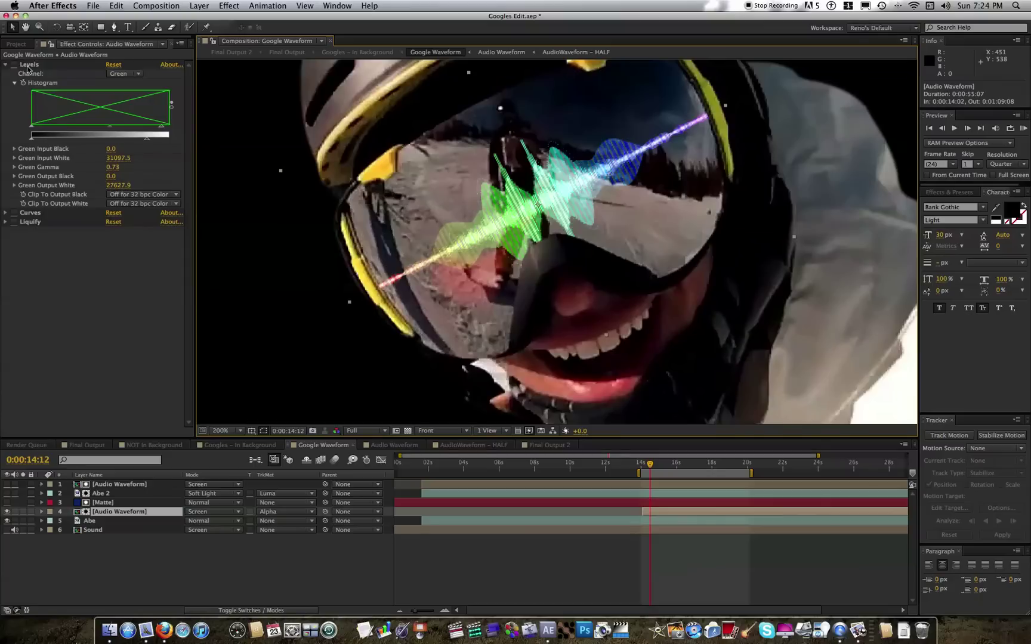
- Select the Levels effect and preview the waveform layer's red and green channels
click(28, 66)
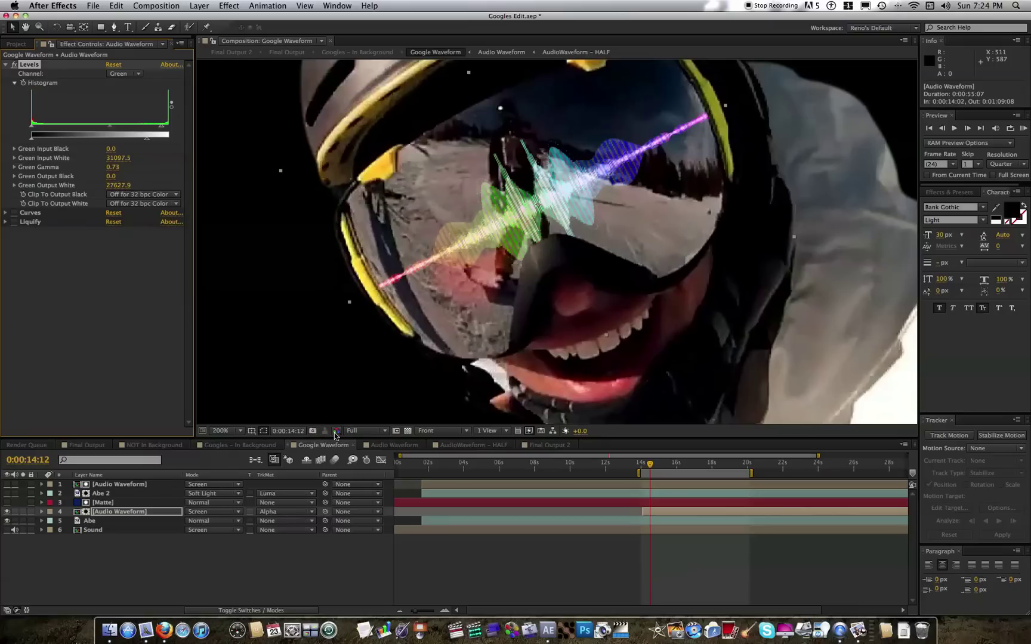
click(336, 431)
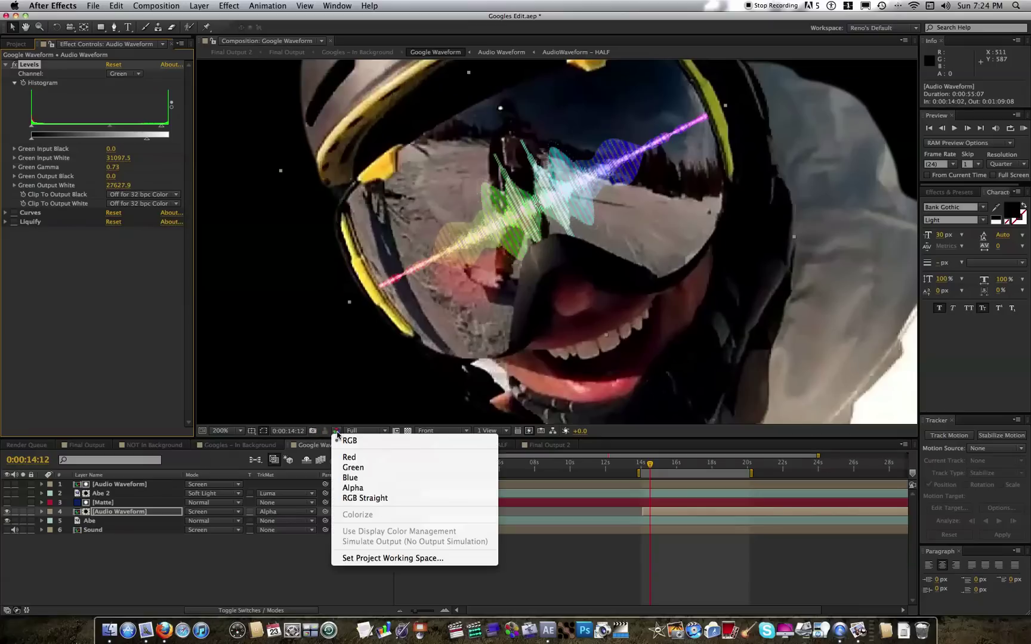
click(371, 458)
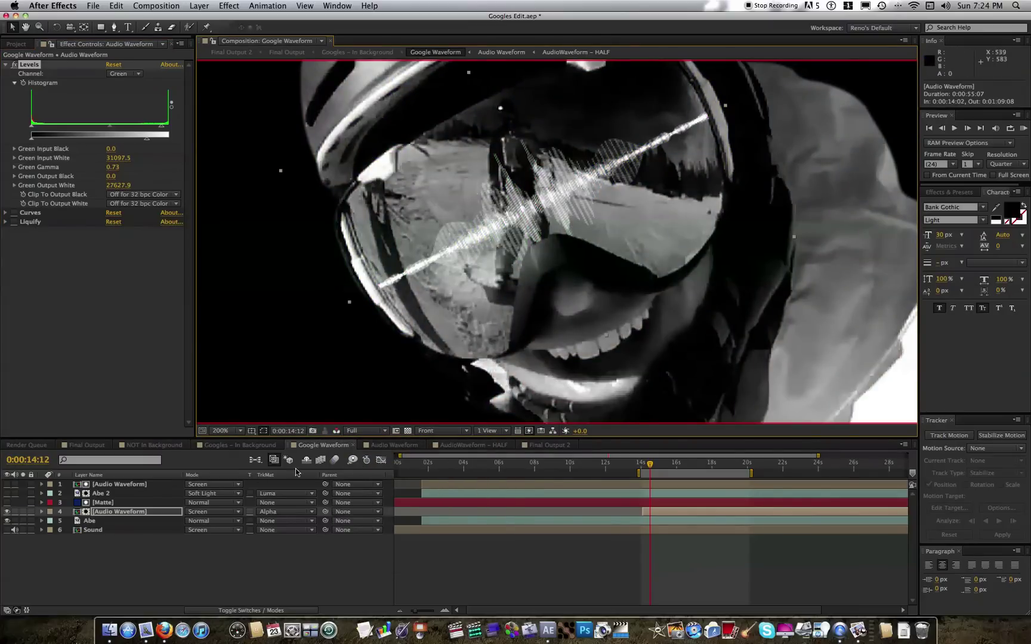
click(336, 431)
click(353, 467)
click(336, 431)
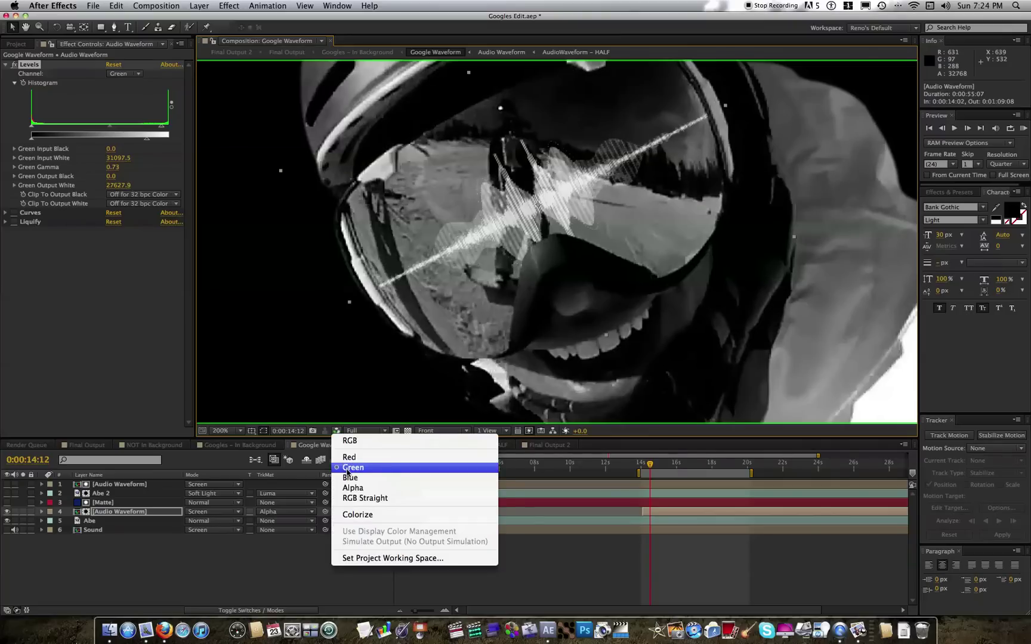
click(346, 441)
click(344, 431)
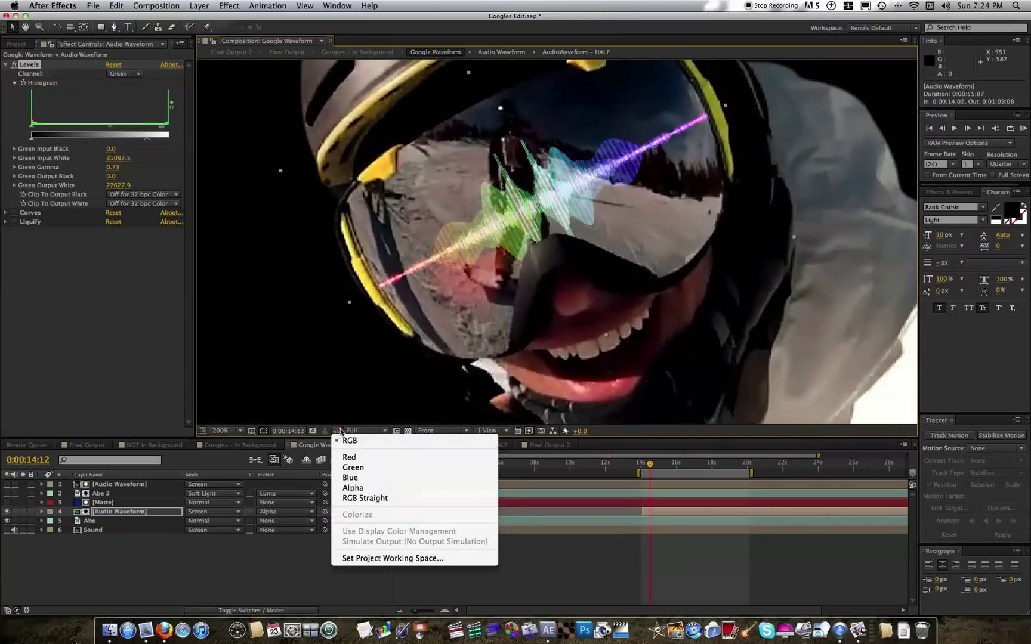
click(353, 468)
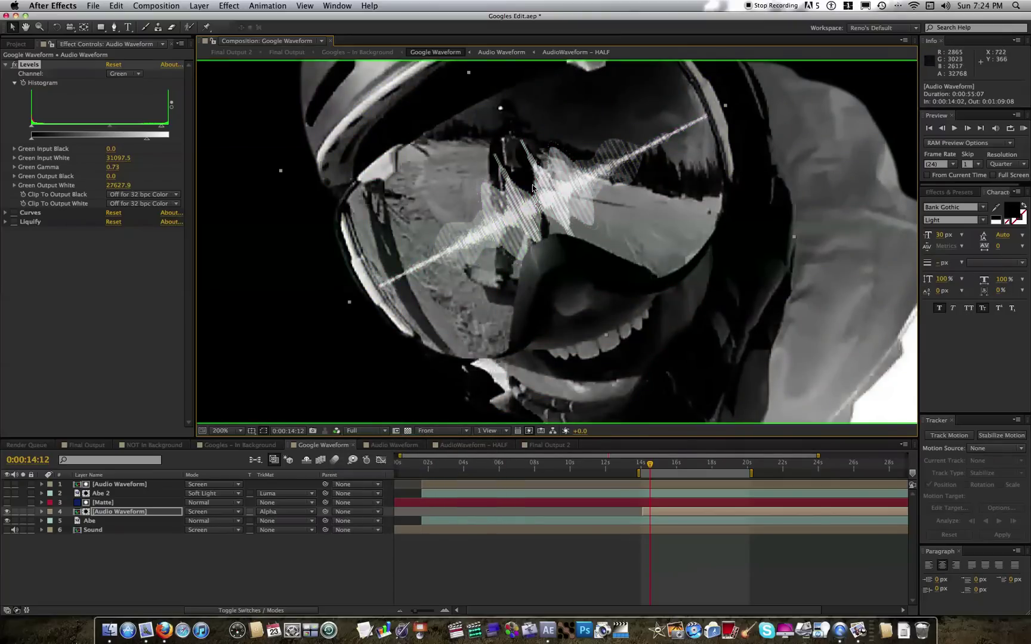
- Preview the blue channel, return to full RGB, and turn on the Curves effect
click(337, 431)
click(352, 481)
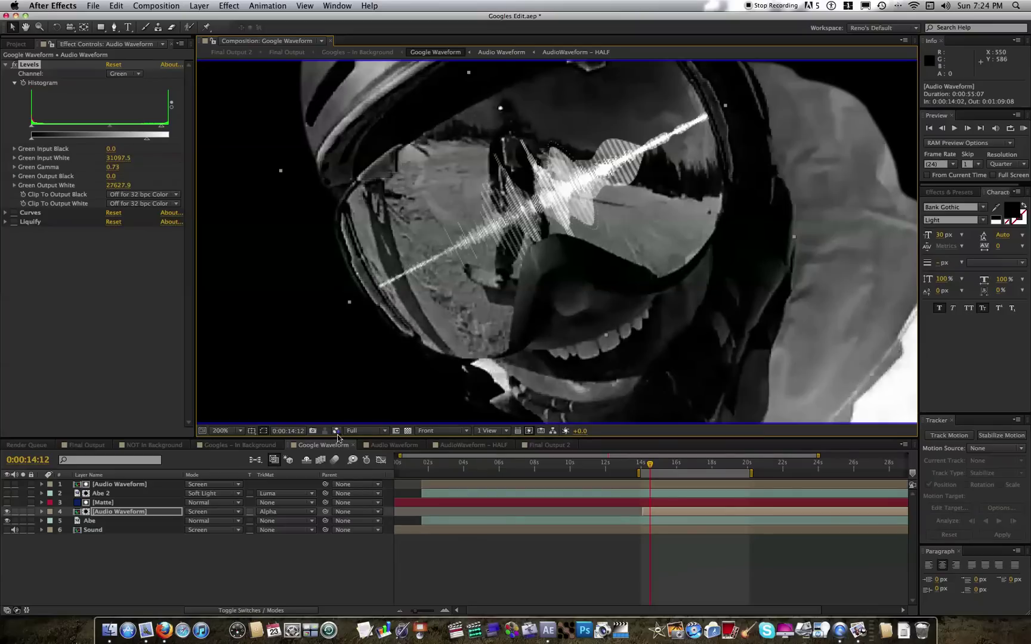
click(349, 431)
click(346, 441)
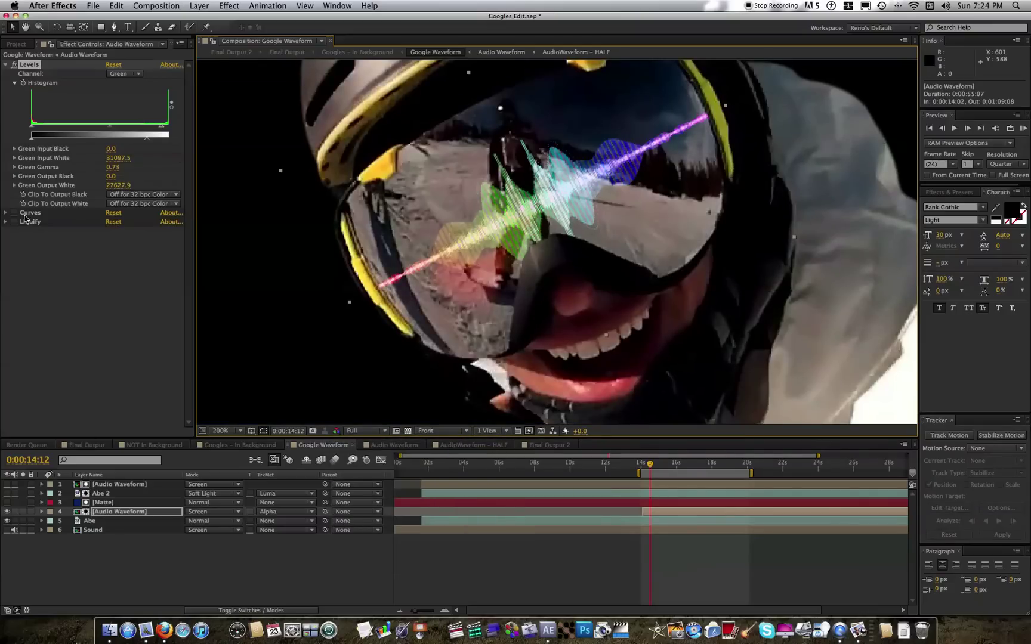
click(14, 213)
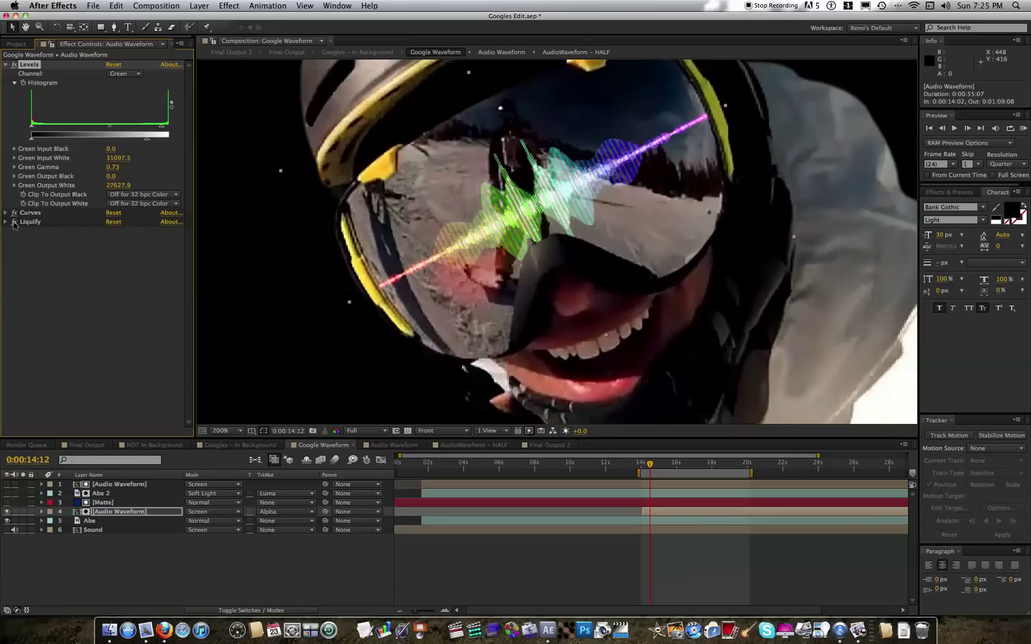
- Switch on the Liquify effect so the waveform warps across the goggle lens
click(13, 223)
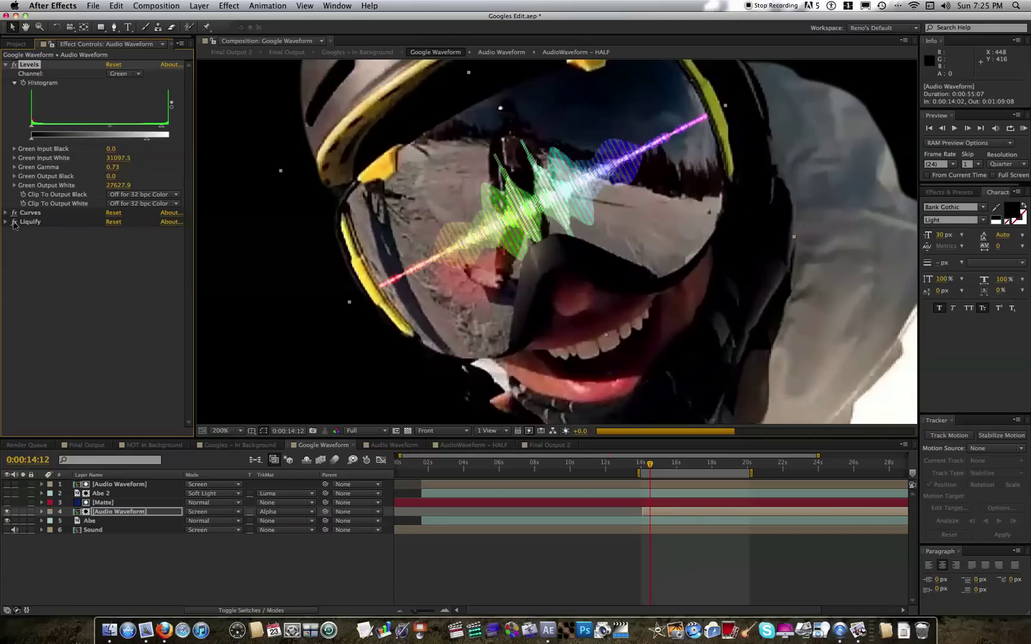
click(14, 223)
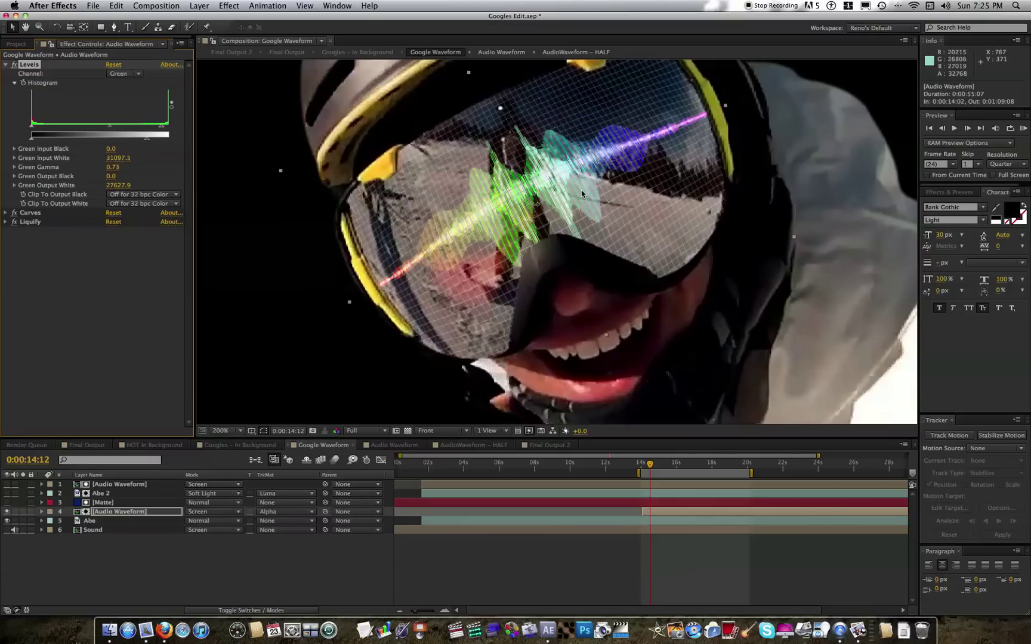
click(113, 495)
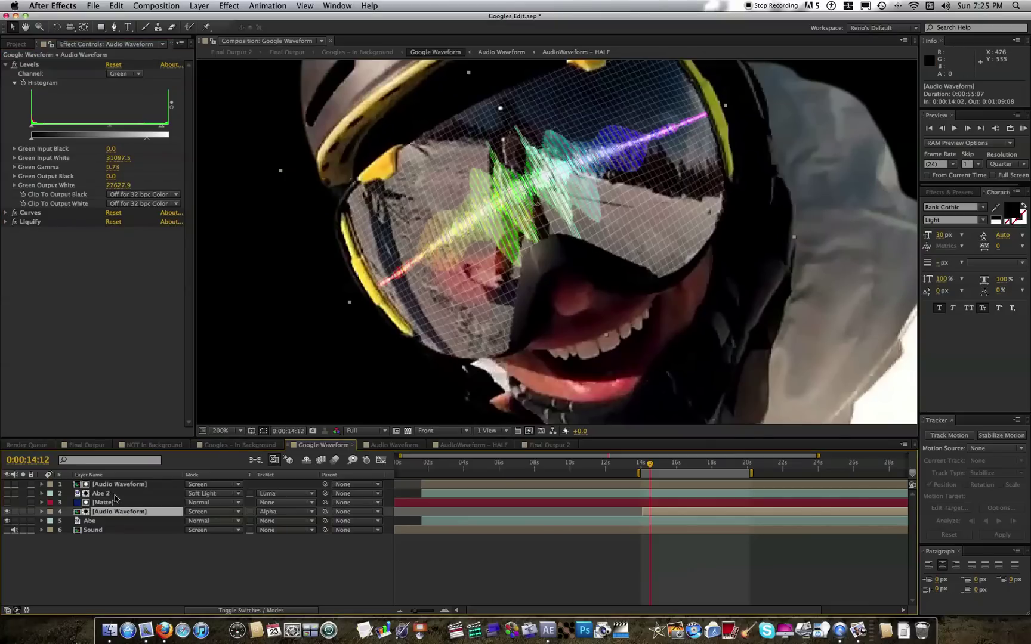
- Select the Abe 2 layer in the Timeline to reveal its goggle-and-face mask outline
click(101, 494)
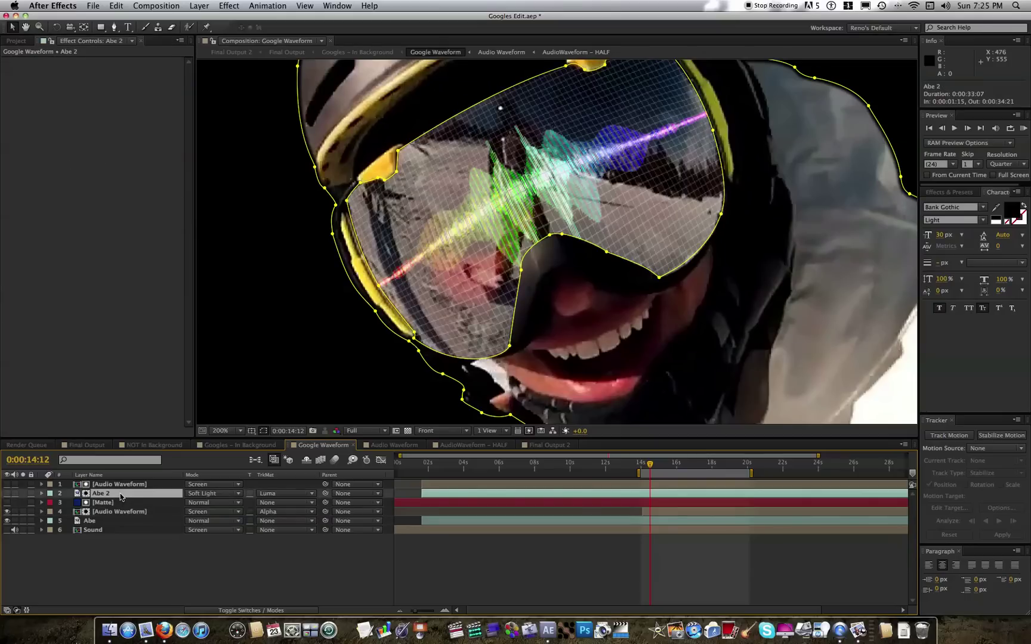
click(131, 543)
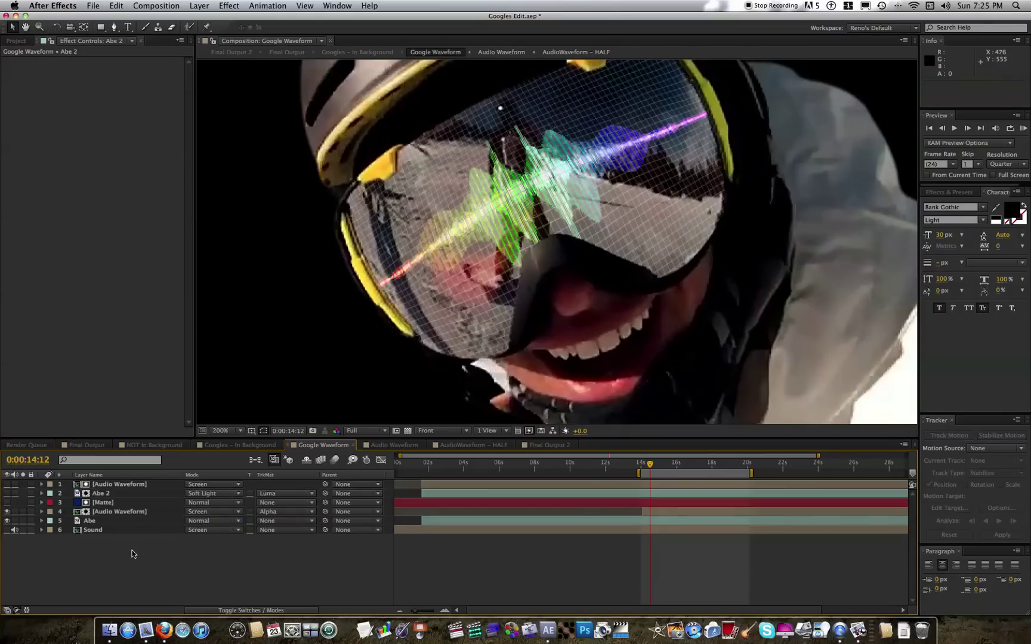
click(119, 493)
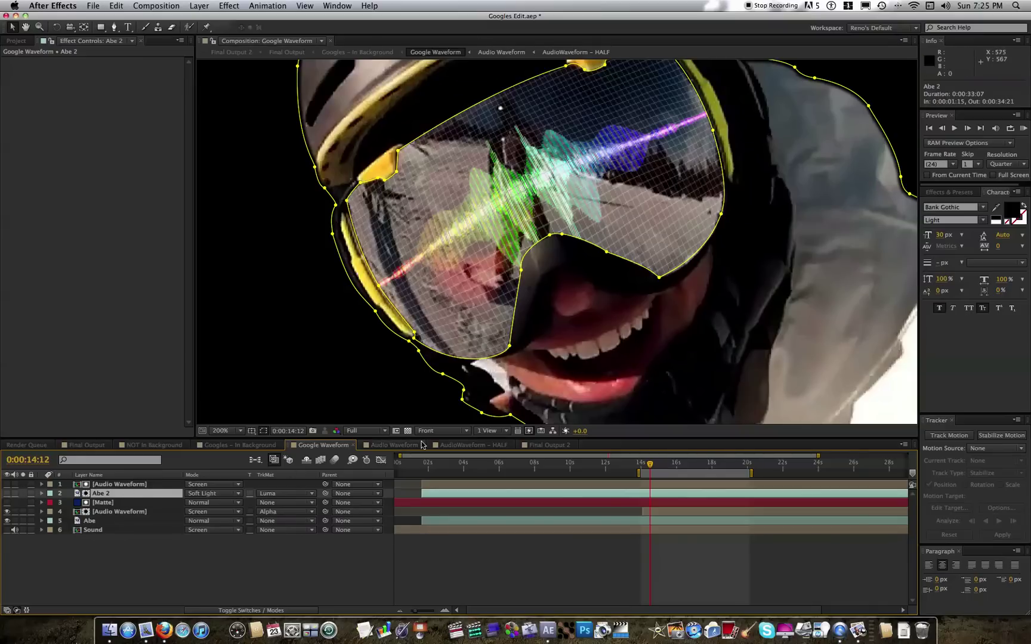
click(396, 445)
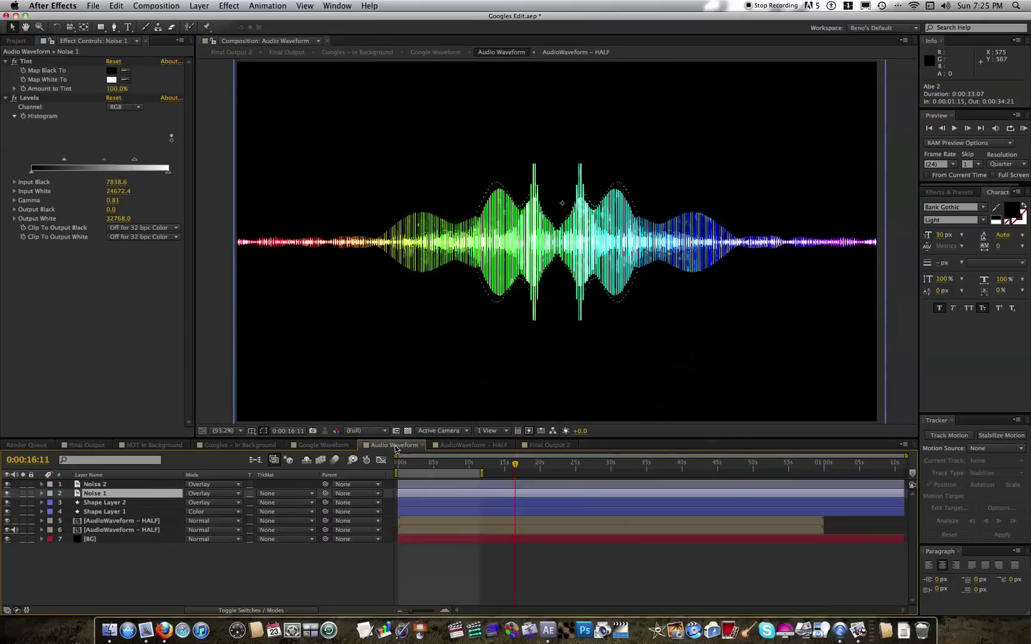
click(88, 541)
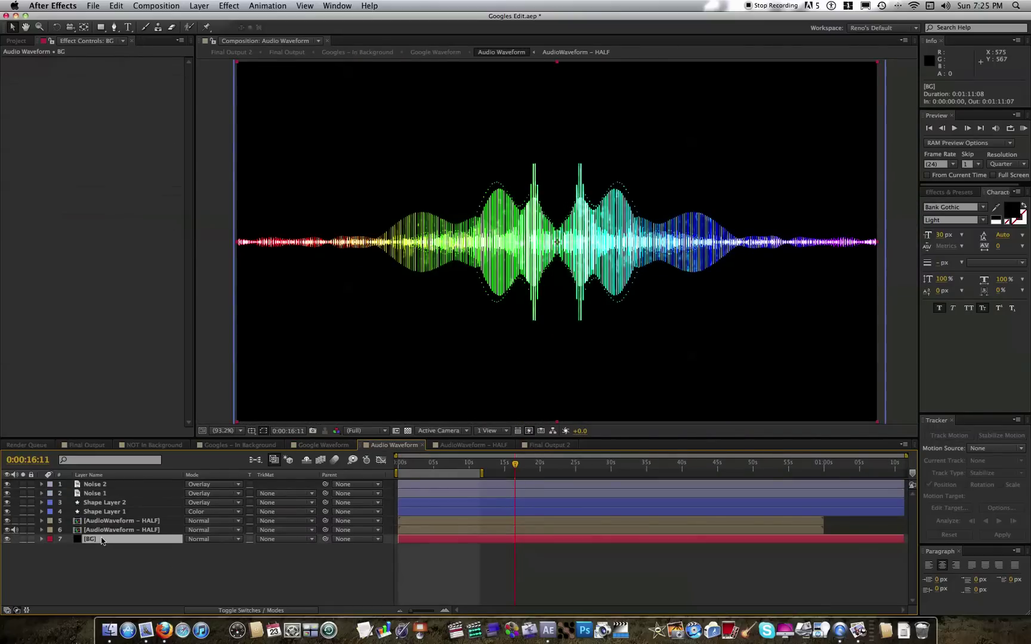
click(7, 539)
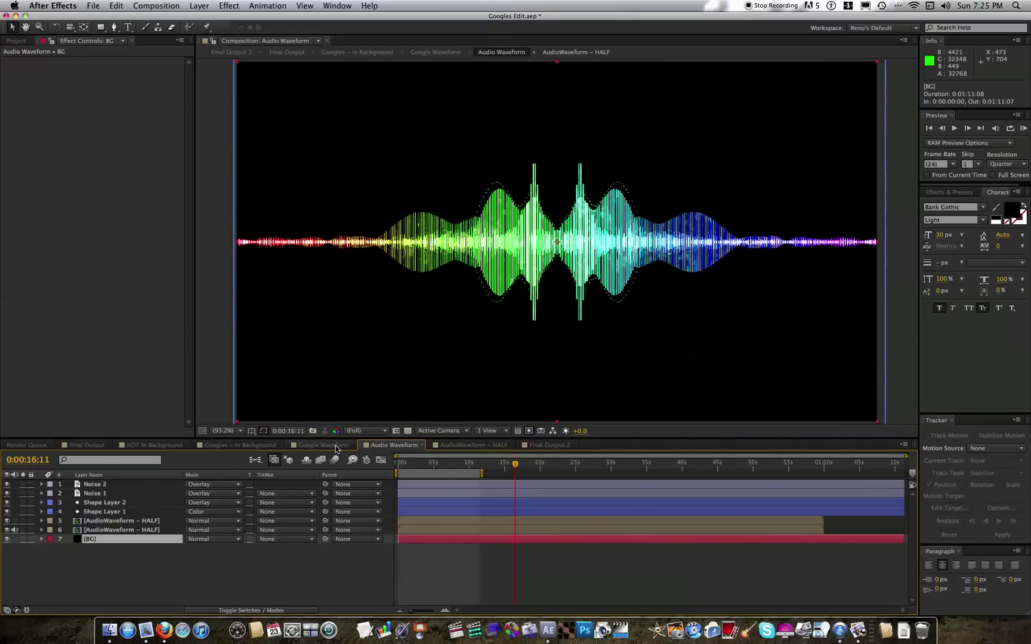
click(335, 446)
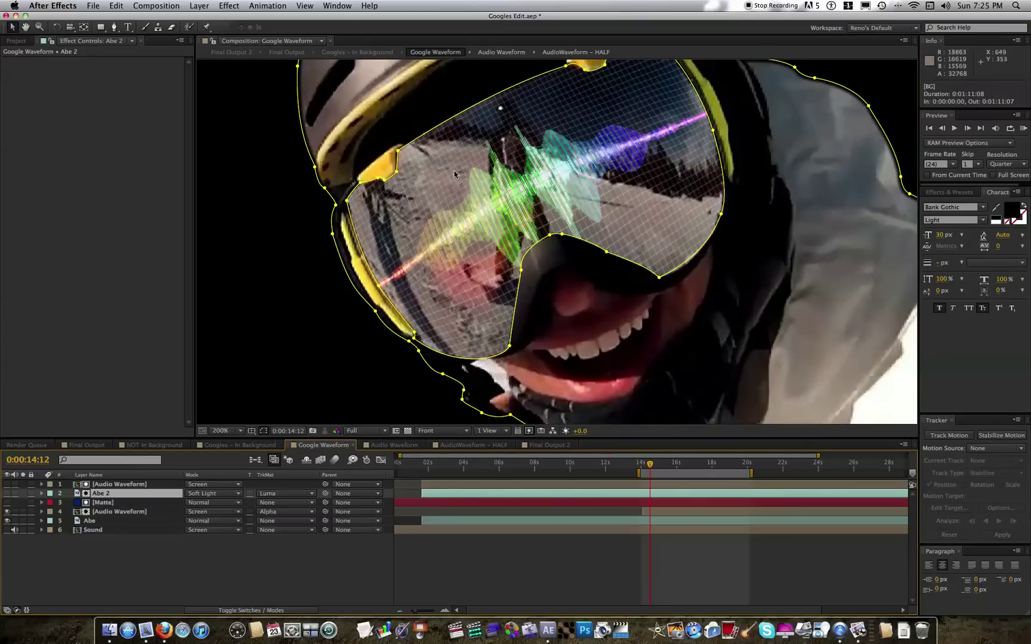
- Show Abe 2, briefly solo it, and re-show the Abe footage behind the masks
click(7, 494)
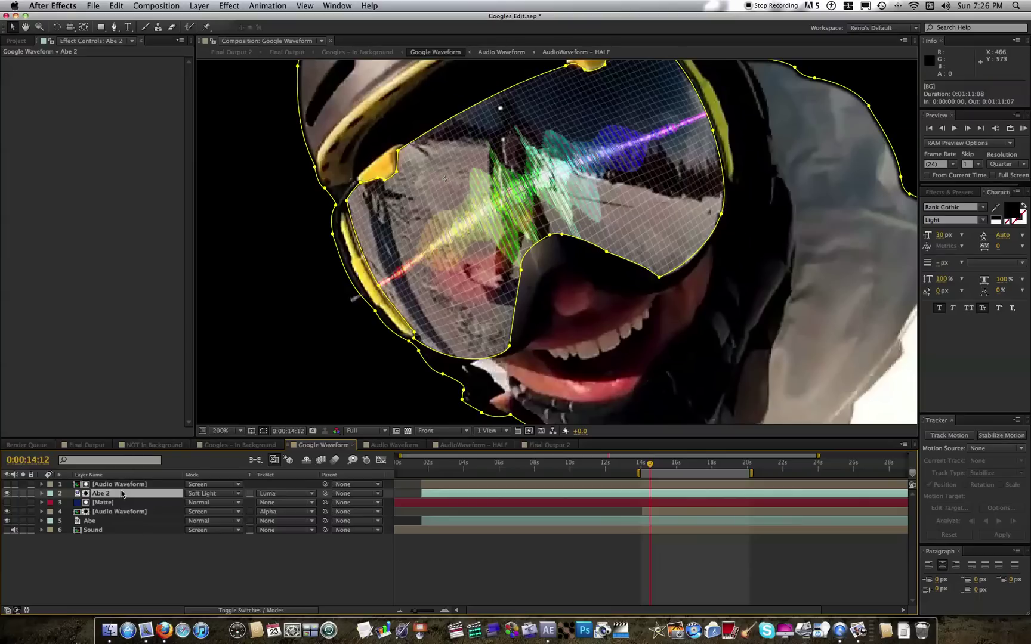
click(23, 494)
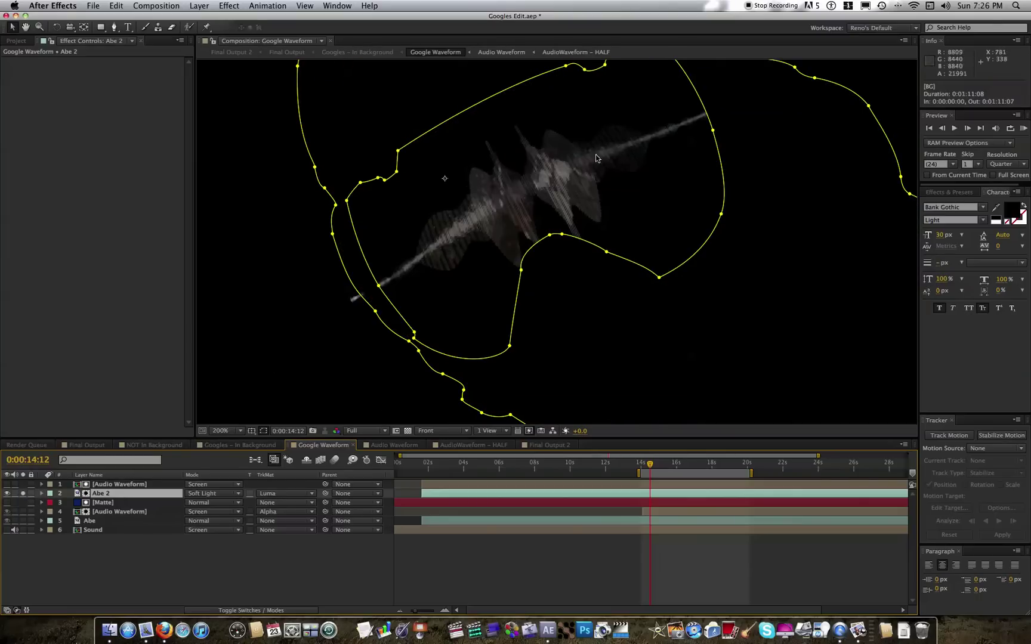
click(7, 494)
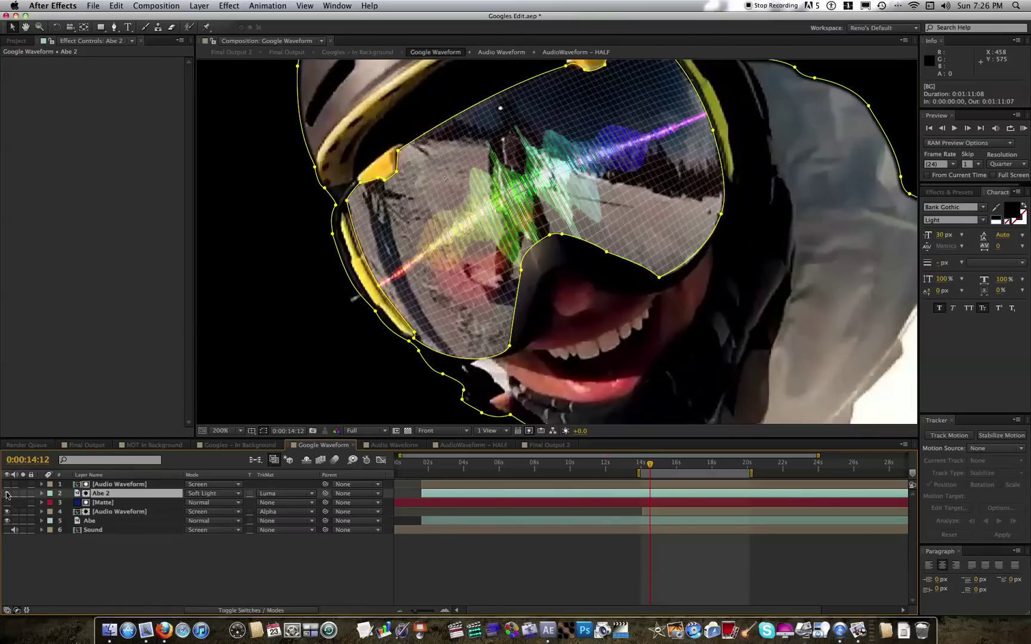
drag(7, 511, 7, 522)
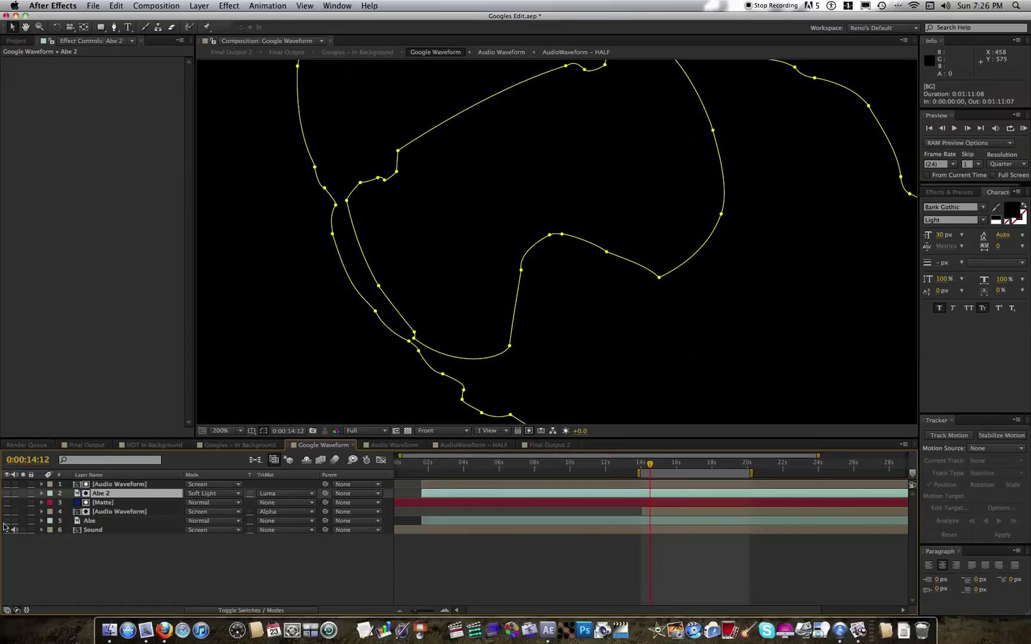
click(7, 521)
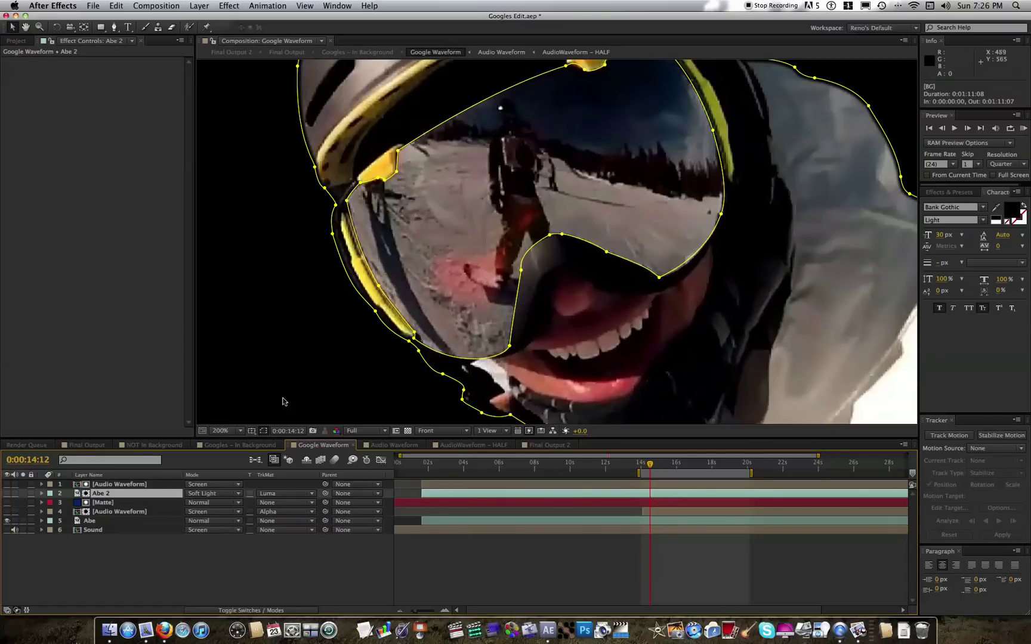
- Set viewer magnification to Fit and hide the Audio Waveform layer
click(223, 431)
click(229, 441)
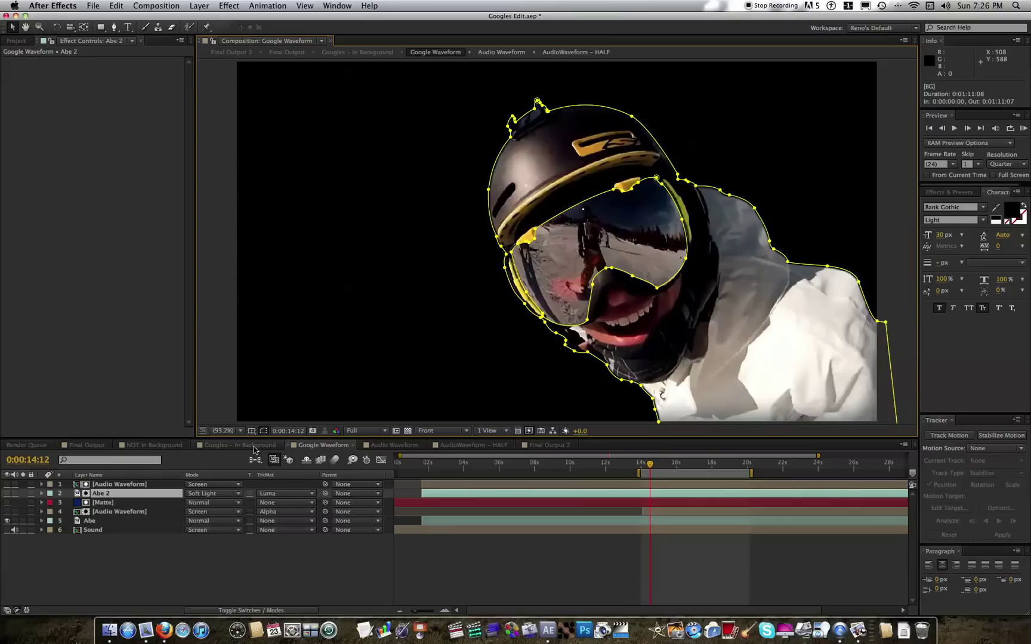
click(7, 512)
click(7, 512)
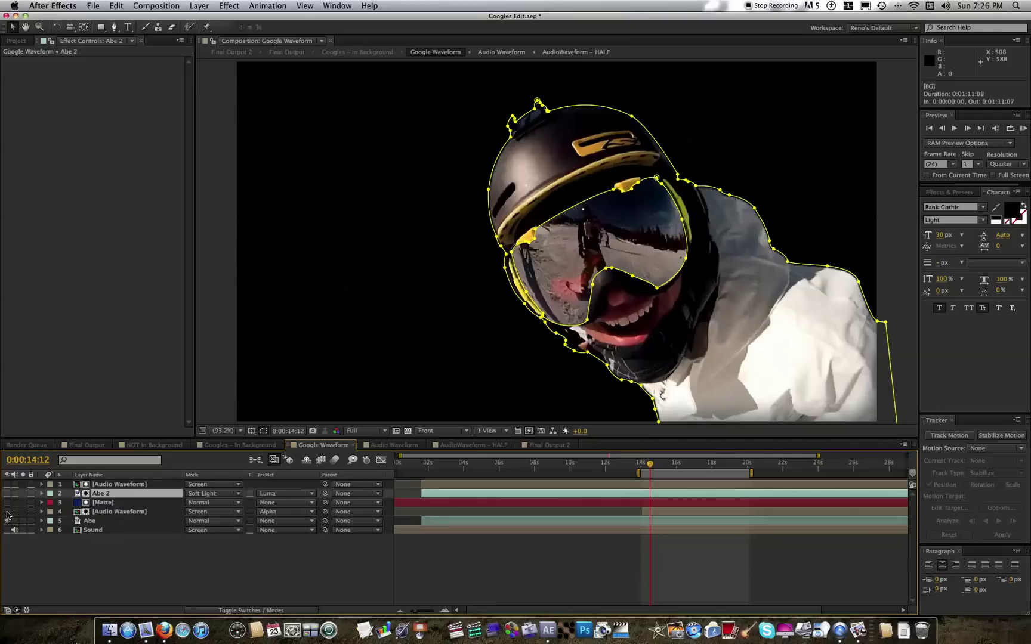
click(268, 445)
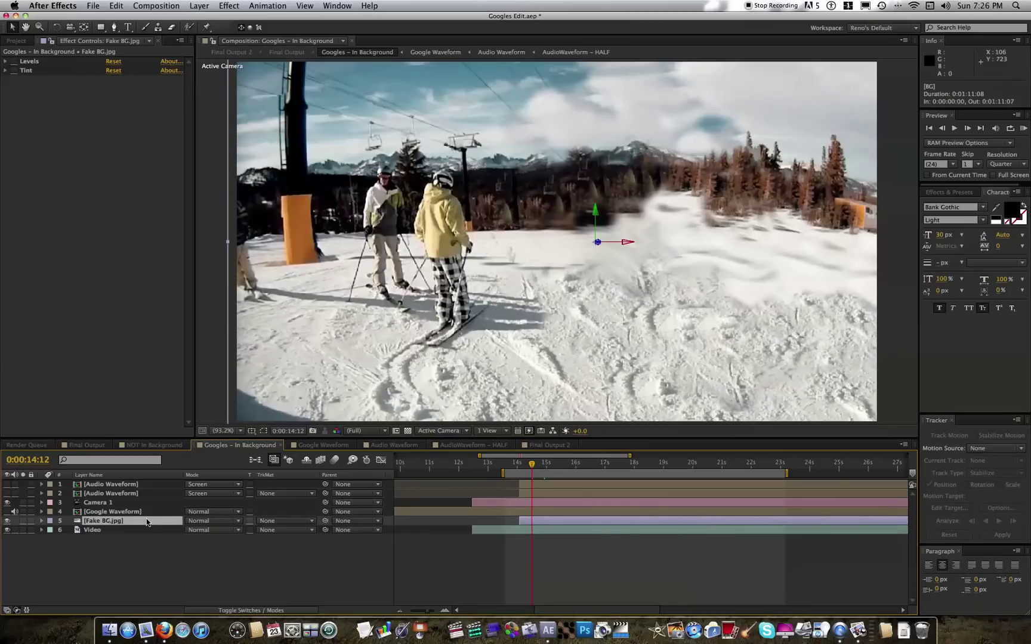
click(7, 511)
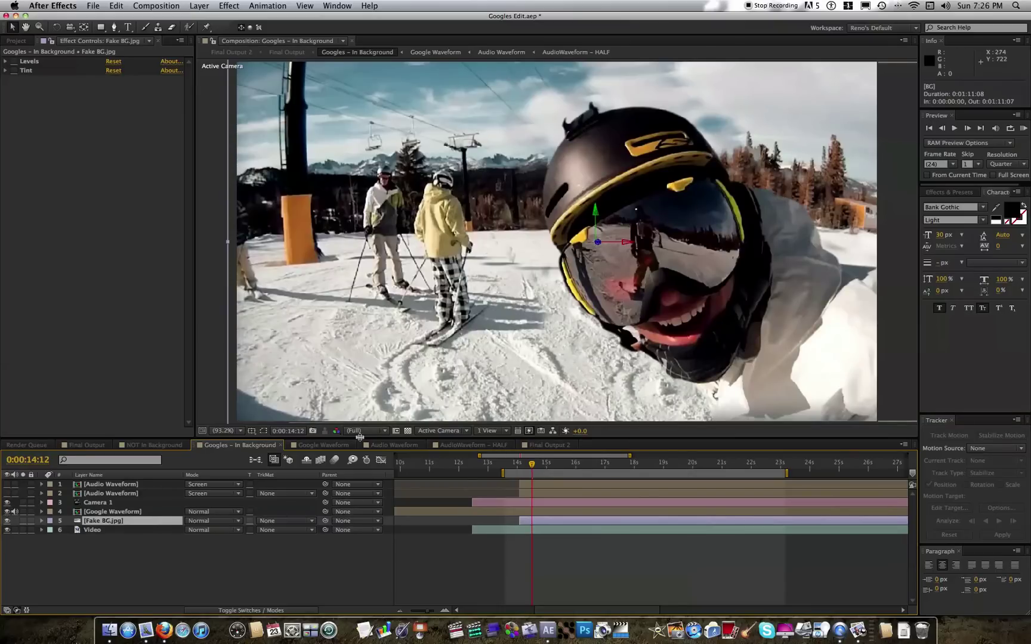
click(452, 431)
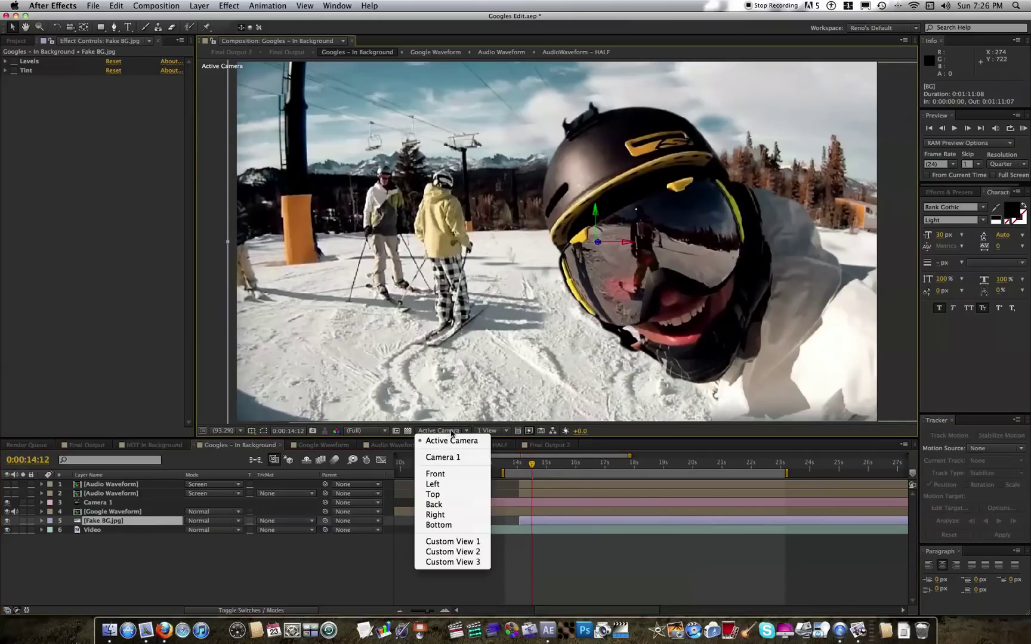
click(455, 495)
click(137, 512)
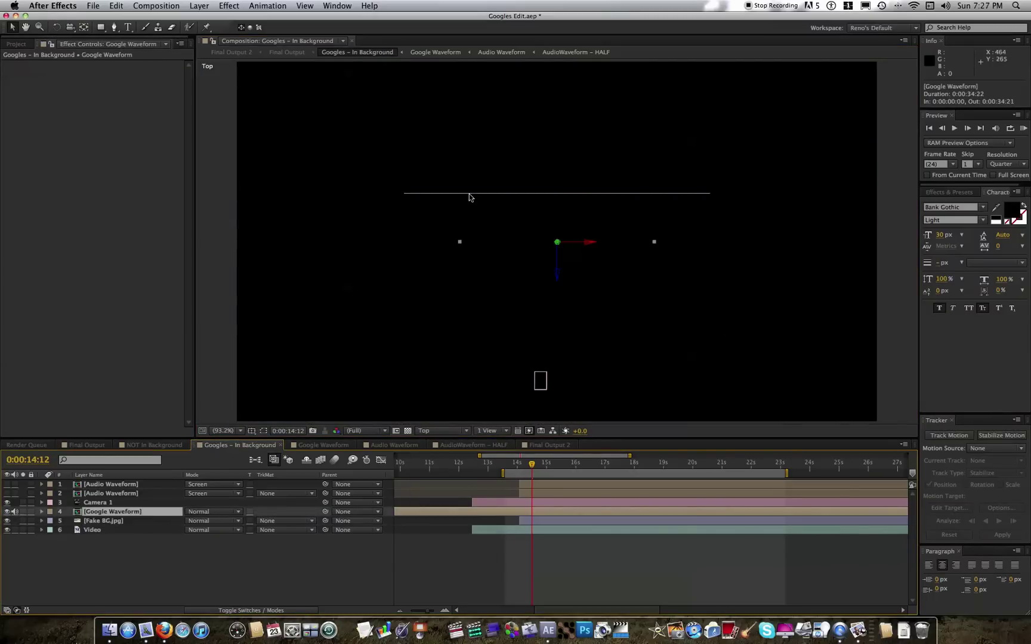
drag(533, 470, 554, 471)
click(145, 503)
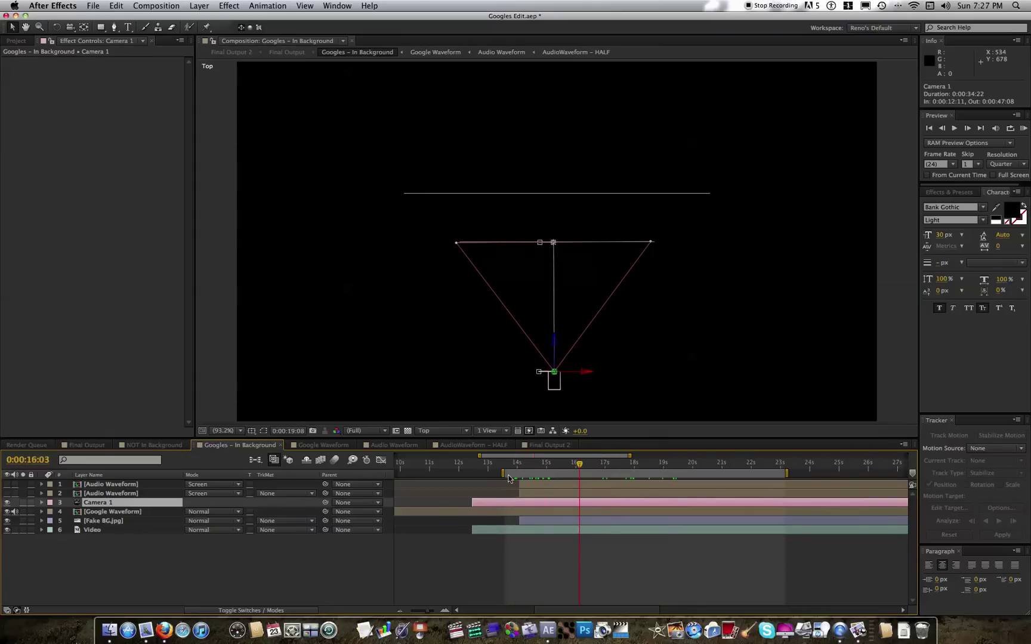
click(441, 431)
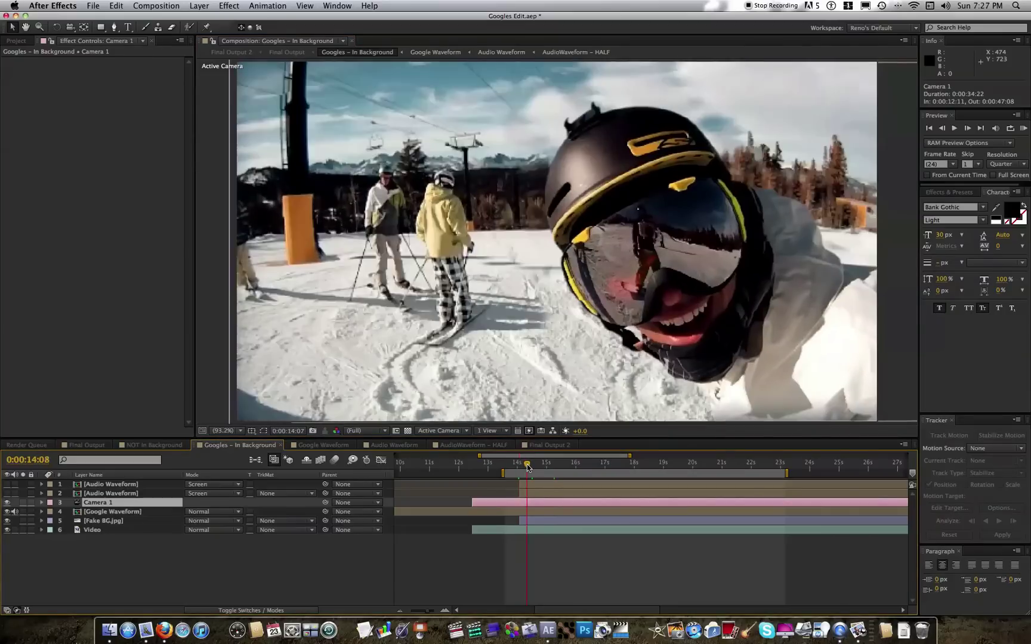
drag(553, 468, 625, 468)
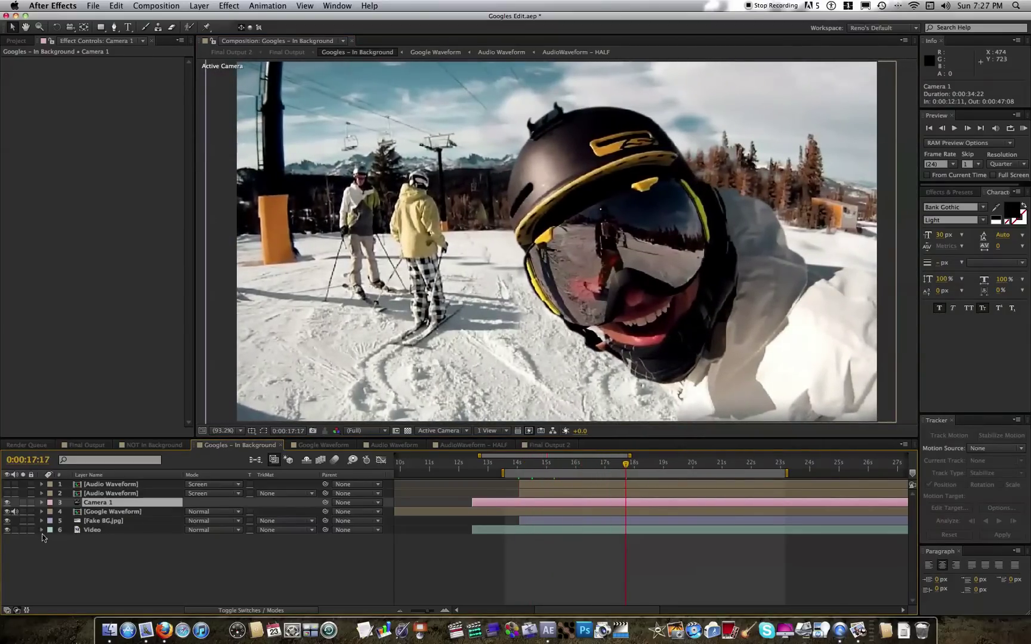
key(F2)
click(23, 530)
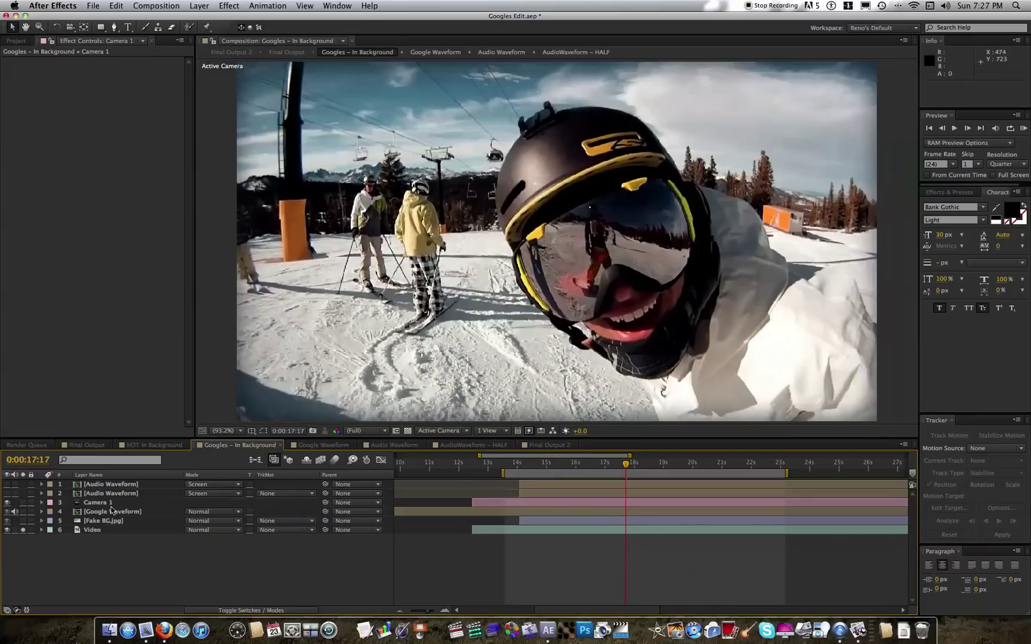
click(510, 465)
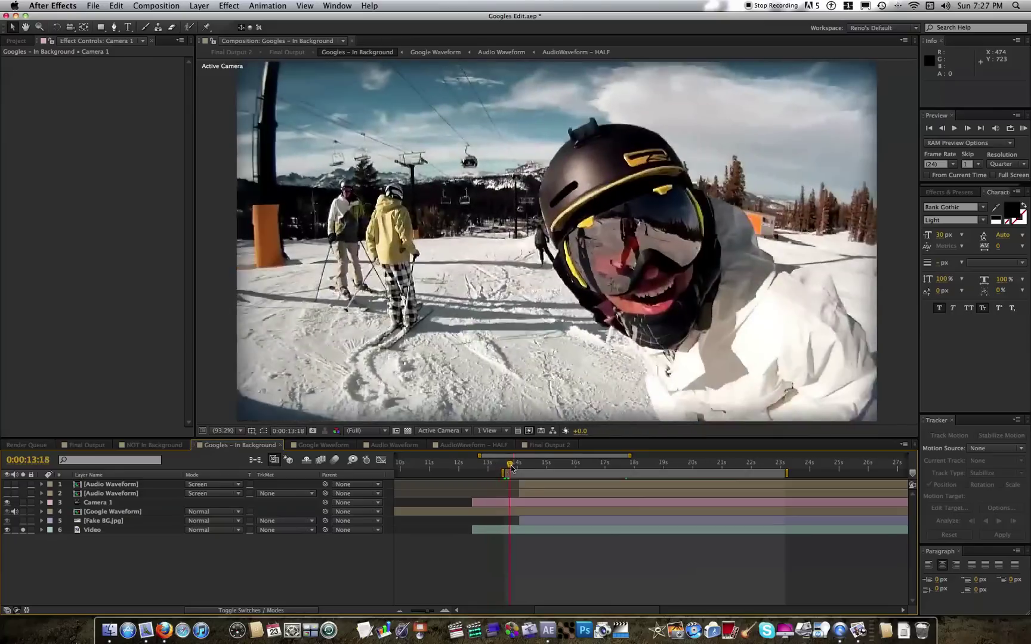
drag(510, 466, 665, 473)
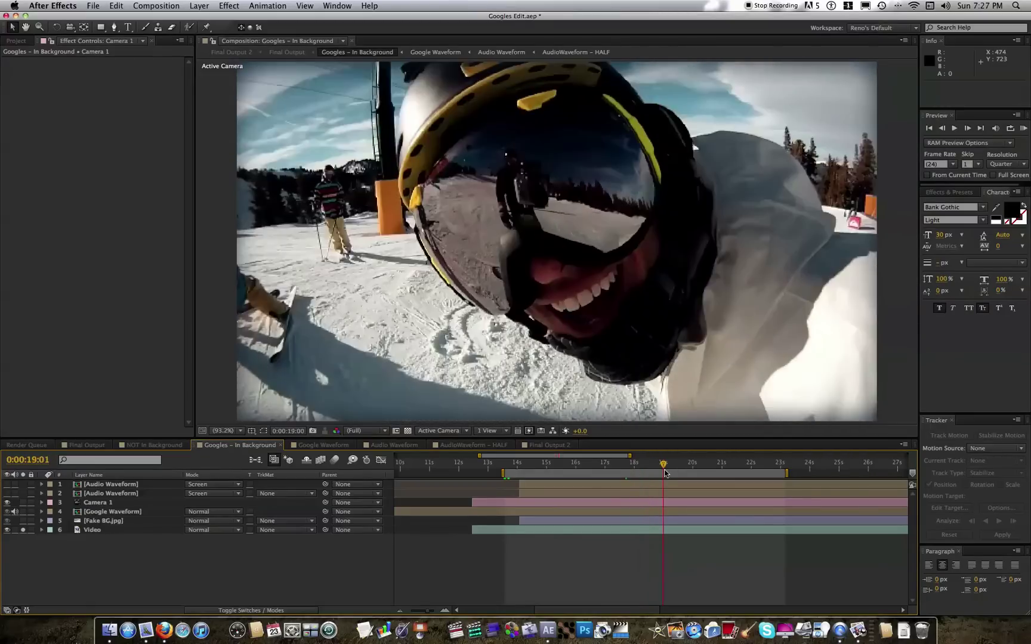
mouse_move(505, 467)
mouse_down()
mouse_move(490, 467)
mouse_move(525, 467)
mouse_up()
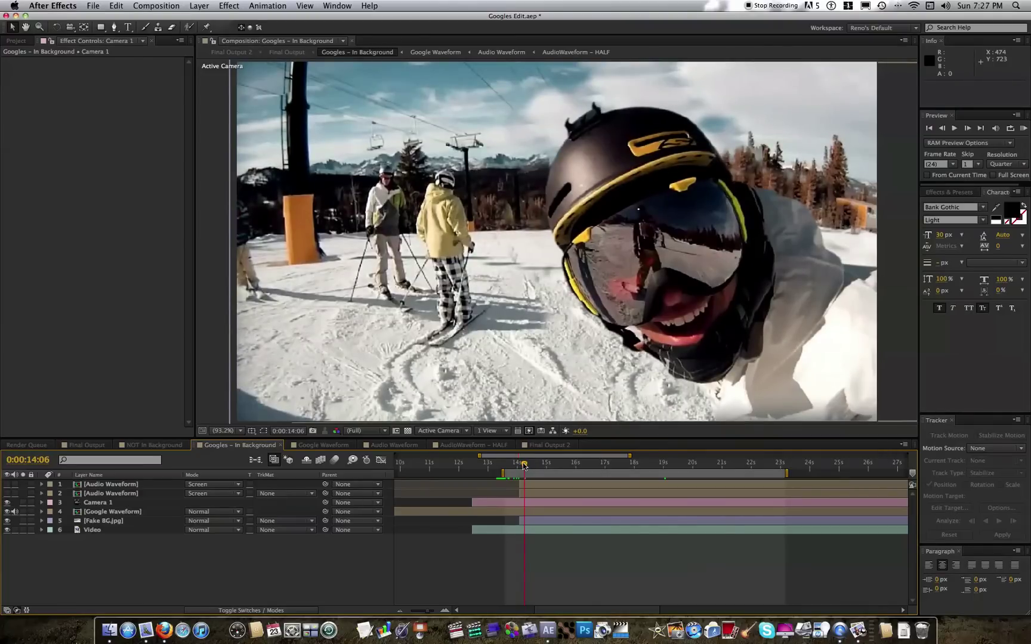
drag(524, 466, 586, 469)
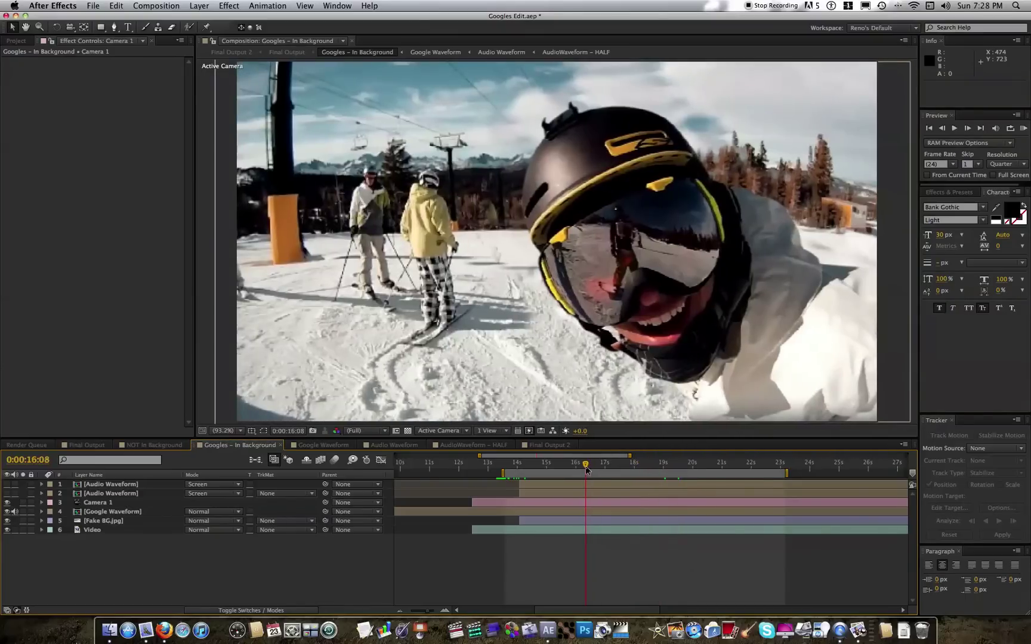
- Make the second Audio Waveform layer visible again
click(140, 521)
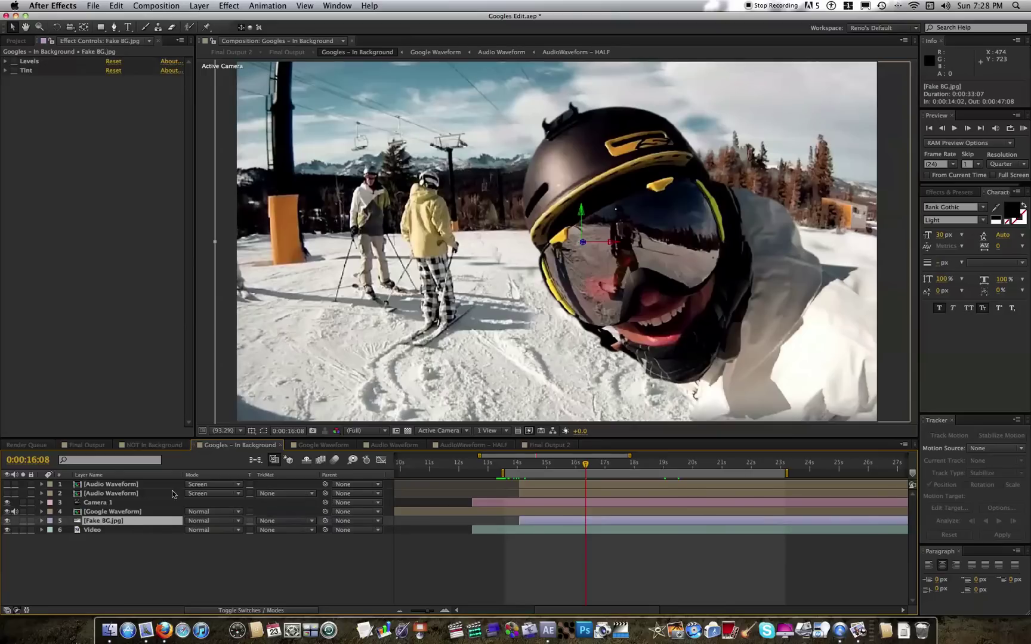
click(137, 494)
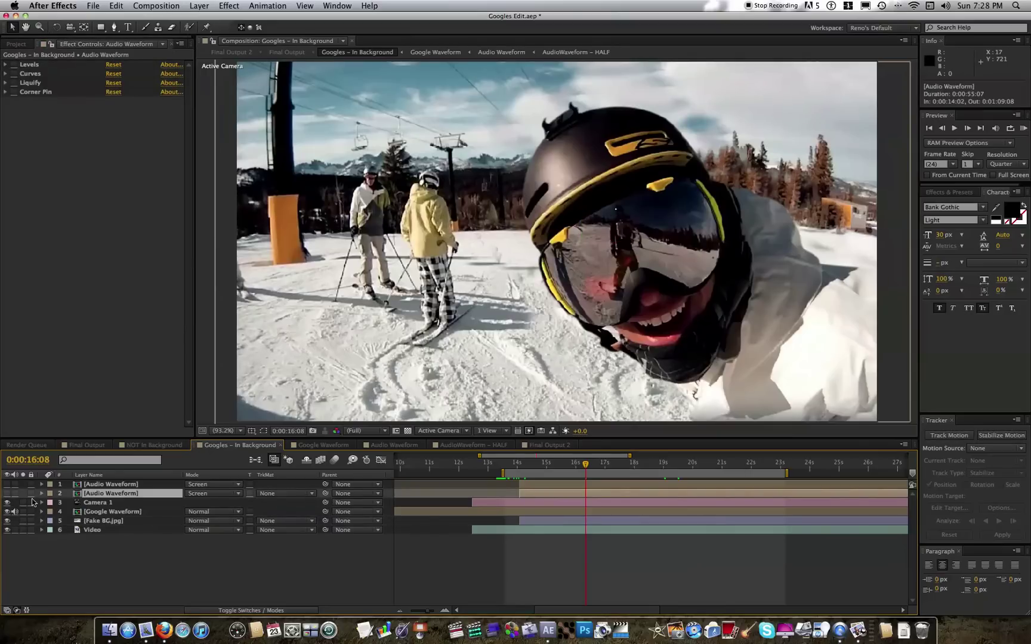
click(7, 493)
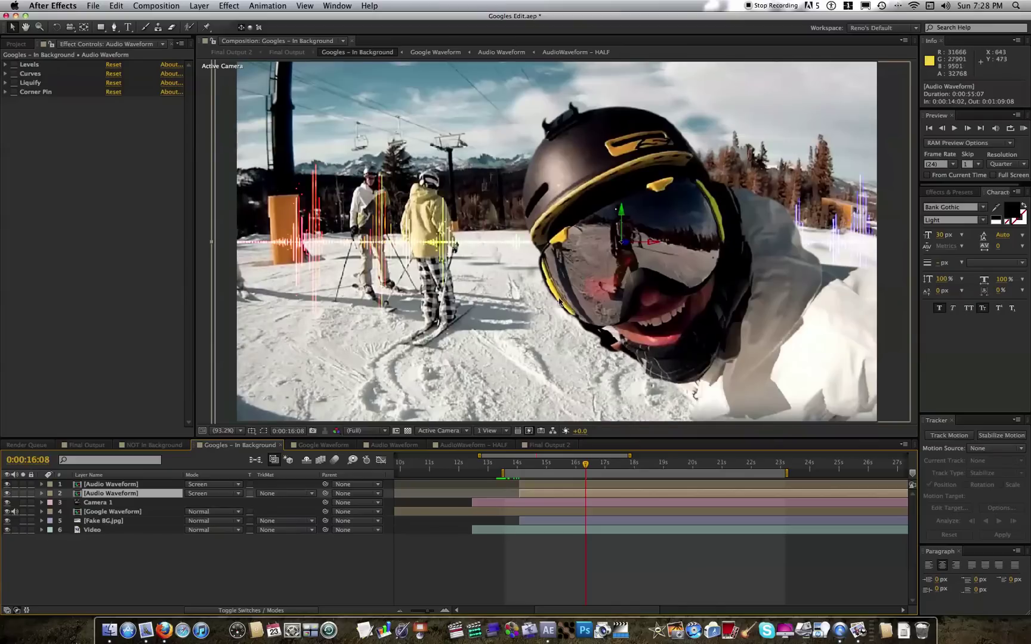
- Check the scene from the Top 3D view, then return the viewer to the active camera
click(365, 430)
click(446, 430)
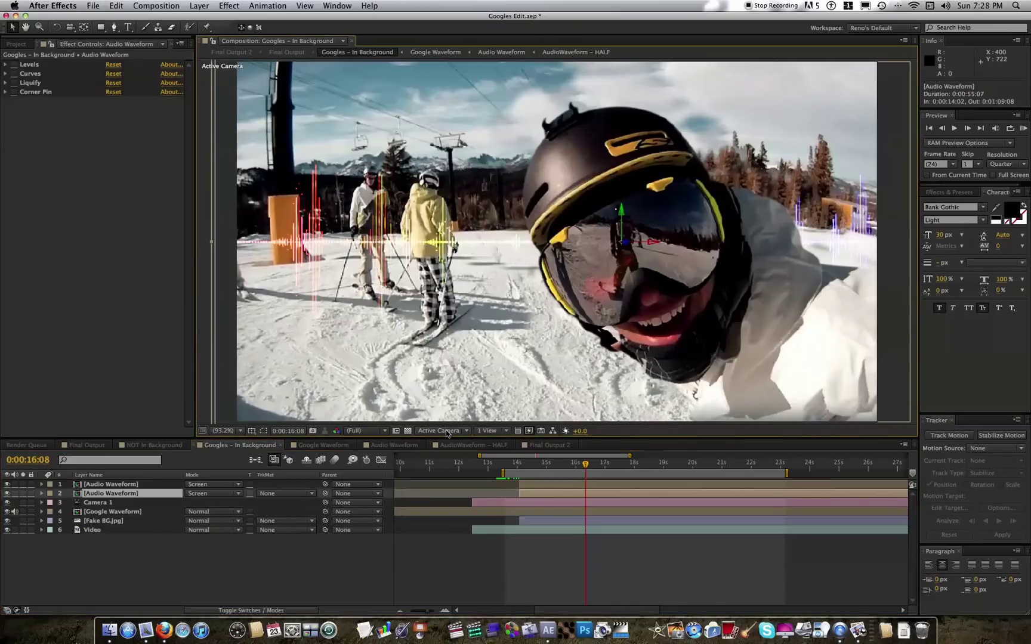
click(446, 430)
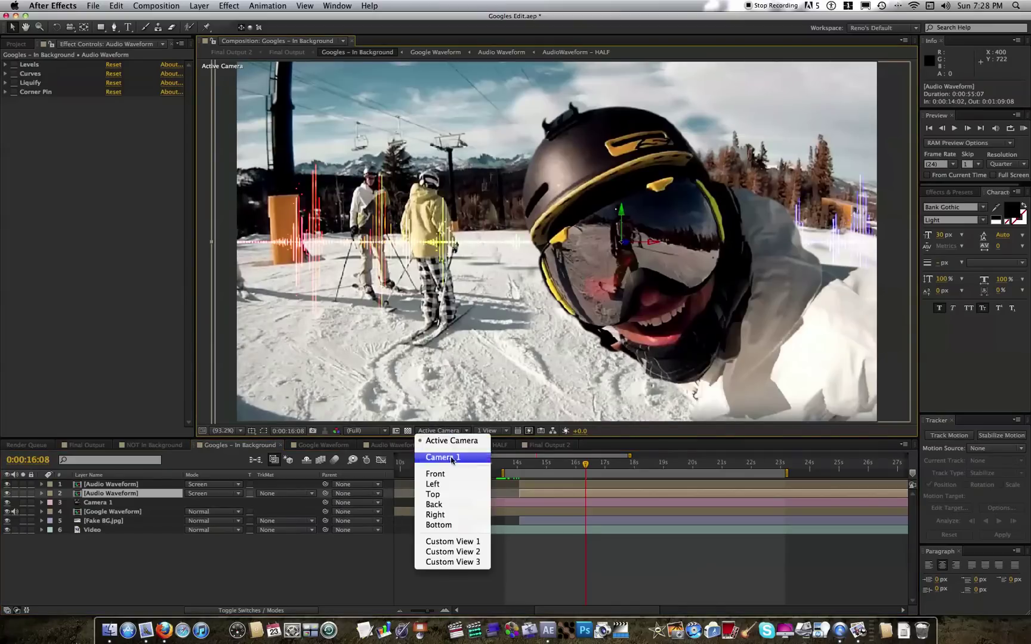
click(452, 495)
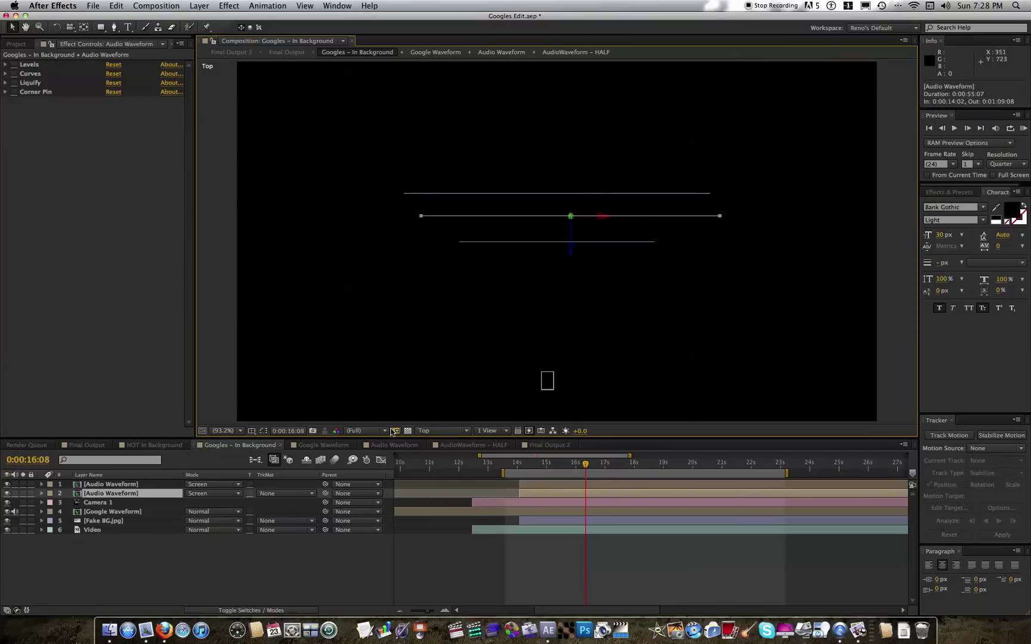
click(424, 431)
click(441, 437)
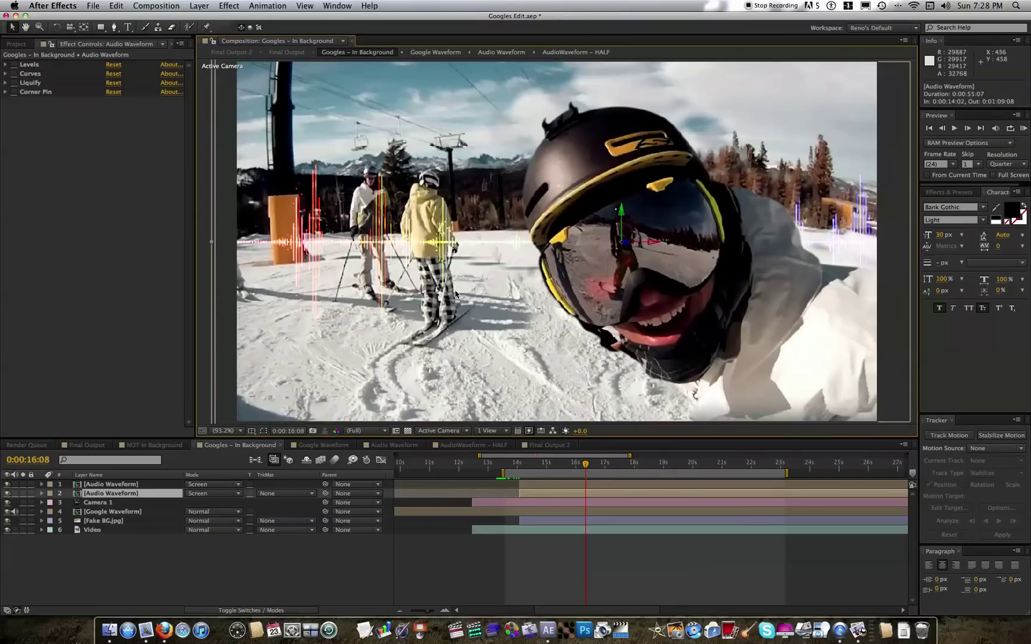
- Enable Levels and Tint on Fake BG.jpg, scrub back to 14:08, and hide both Audio Waveform layers
click(113, 522)
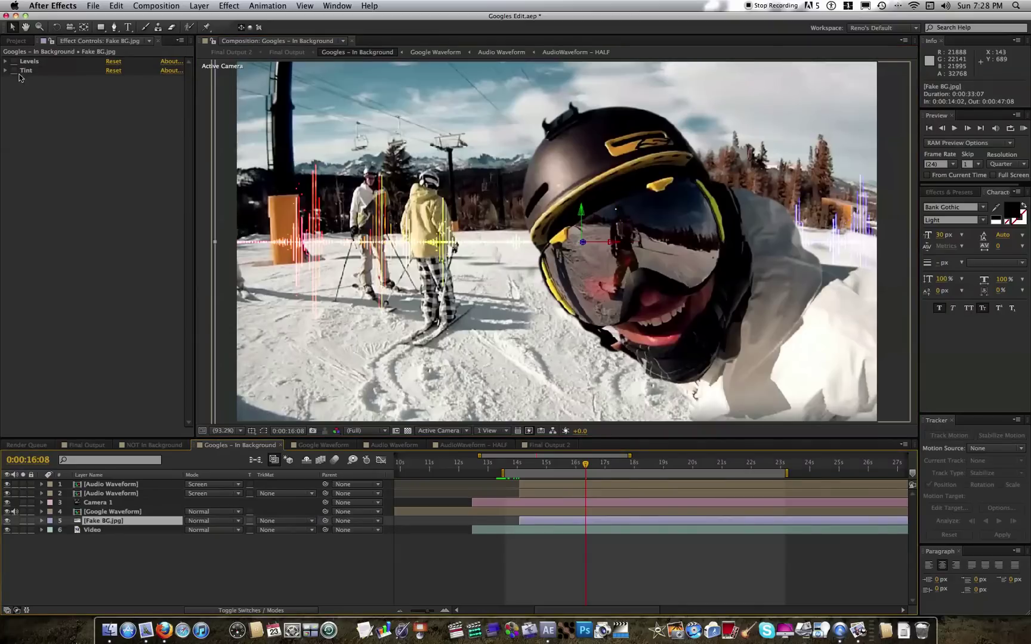
click(15, 61)
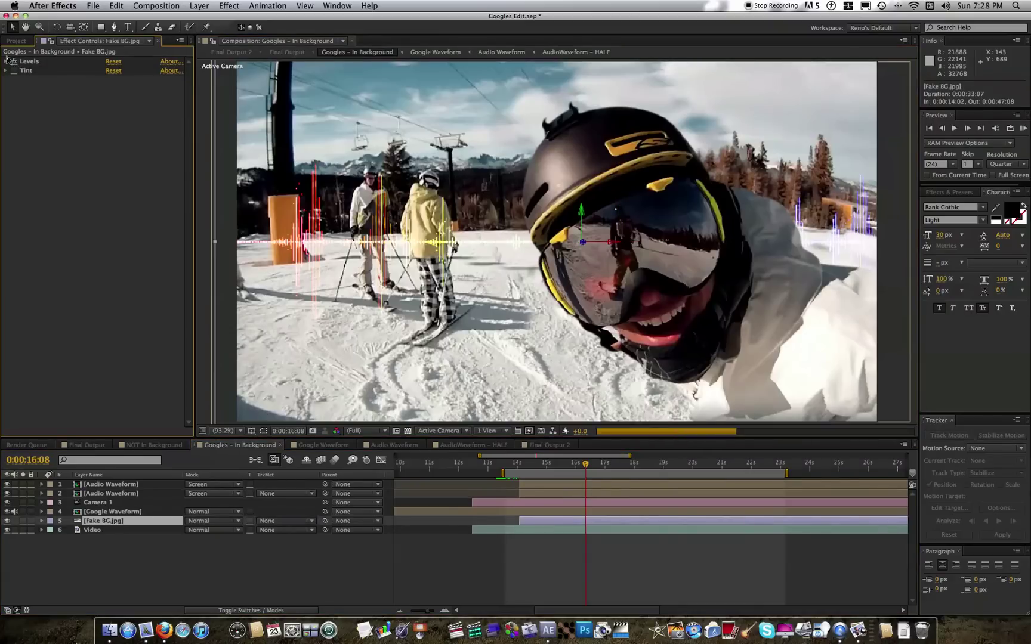
click(14, 71)
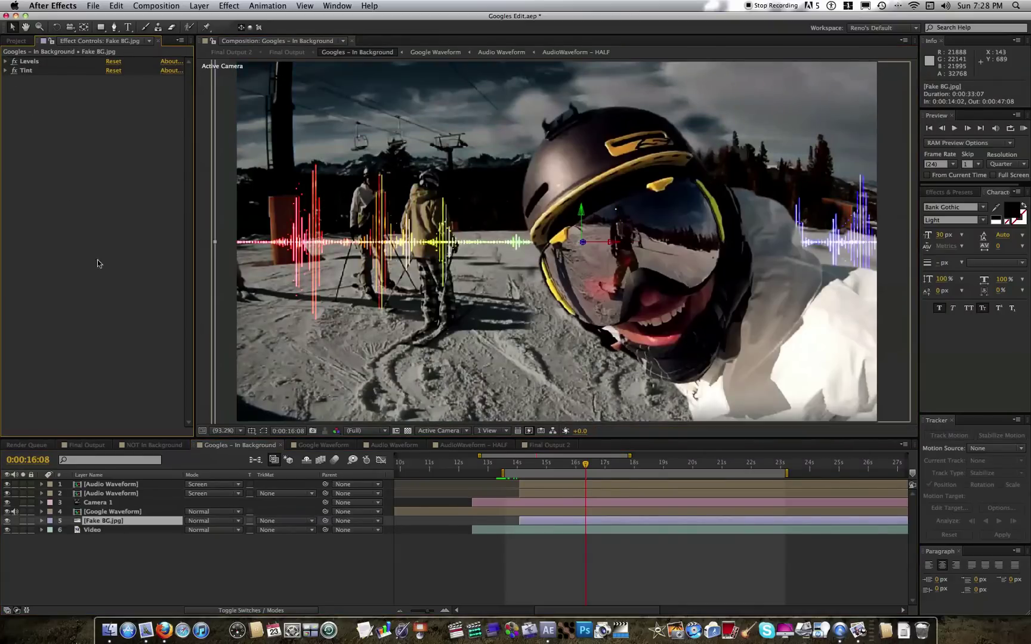
click(563, 465)
drag(537, 468, 574, 470)
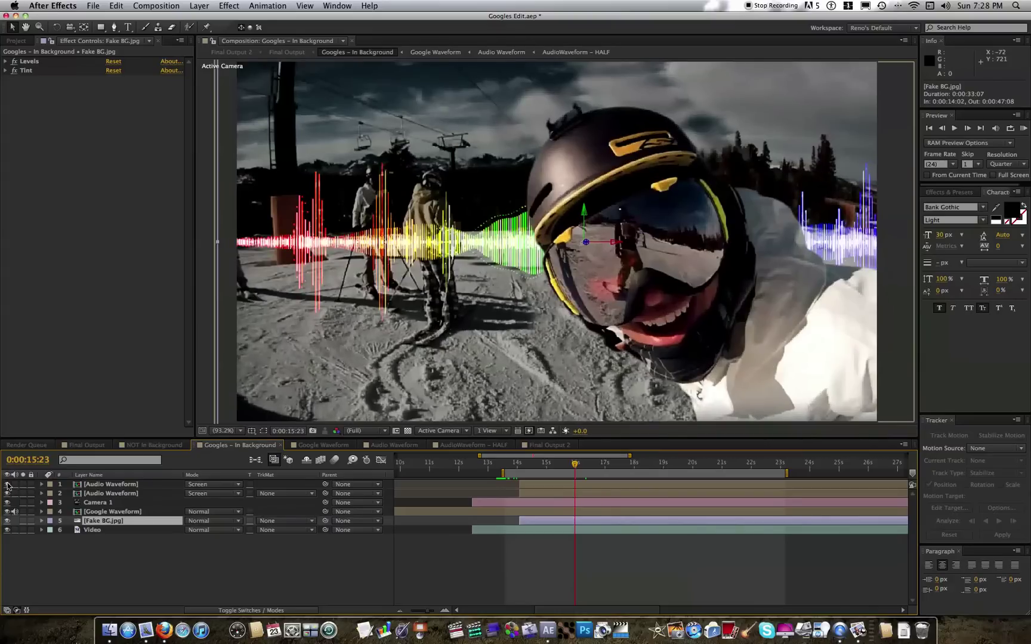
drag(7, 485, 7, 494)
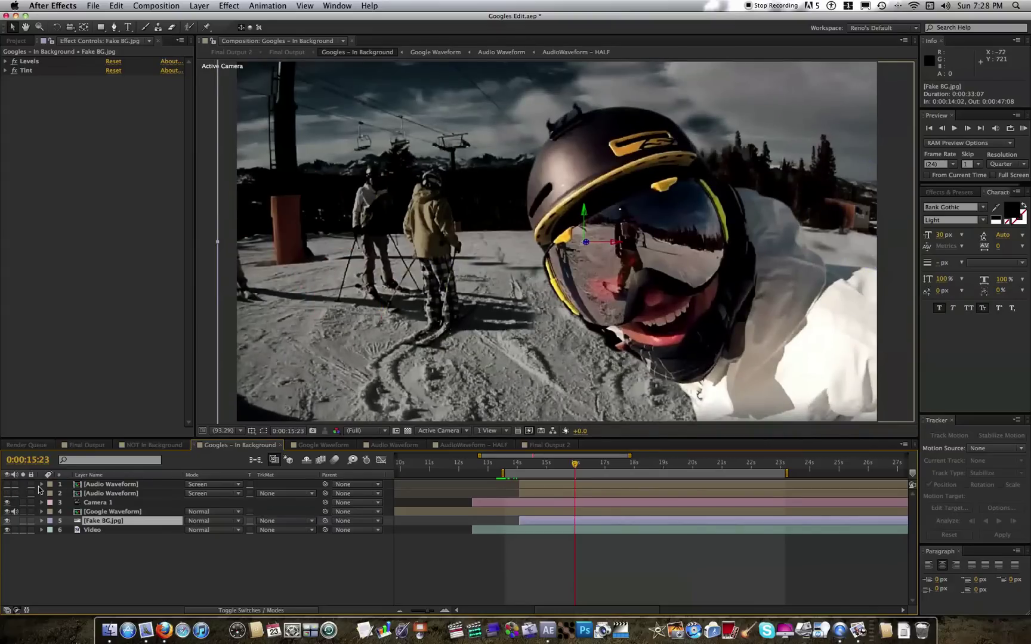
- Go to 4:05 in Final Output and select the Twitch adjustment layer
click(87, 445)
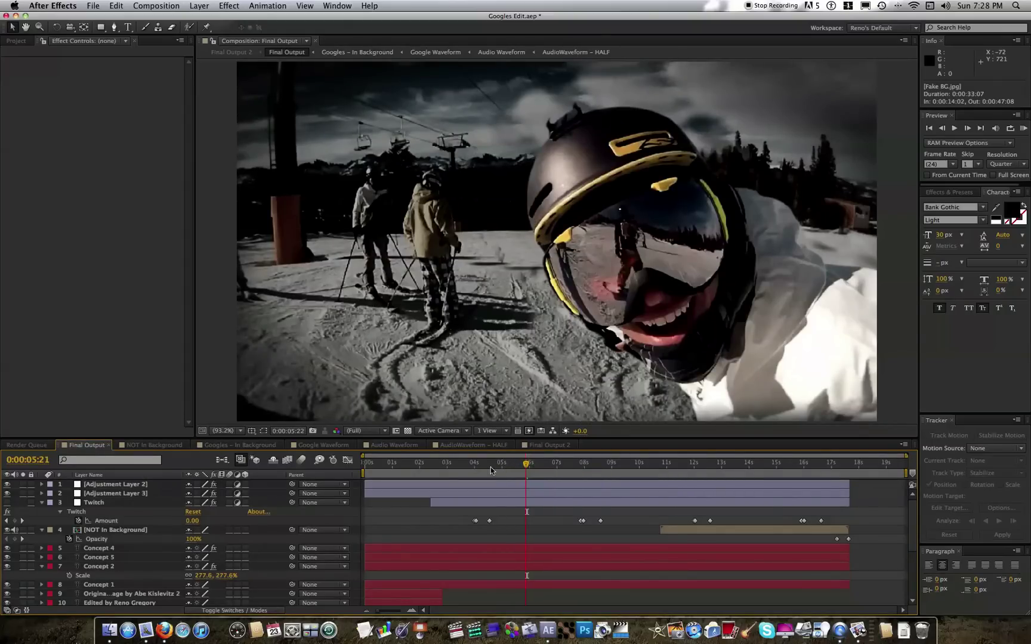
drag(488, 469, 479, 471)
click(474, 503)
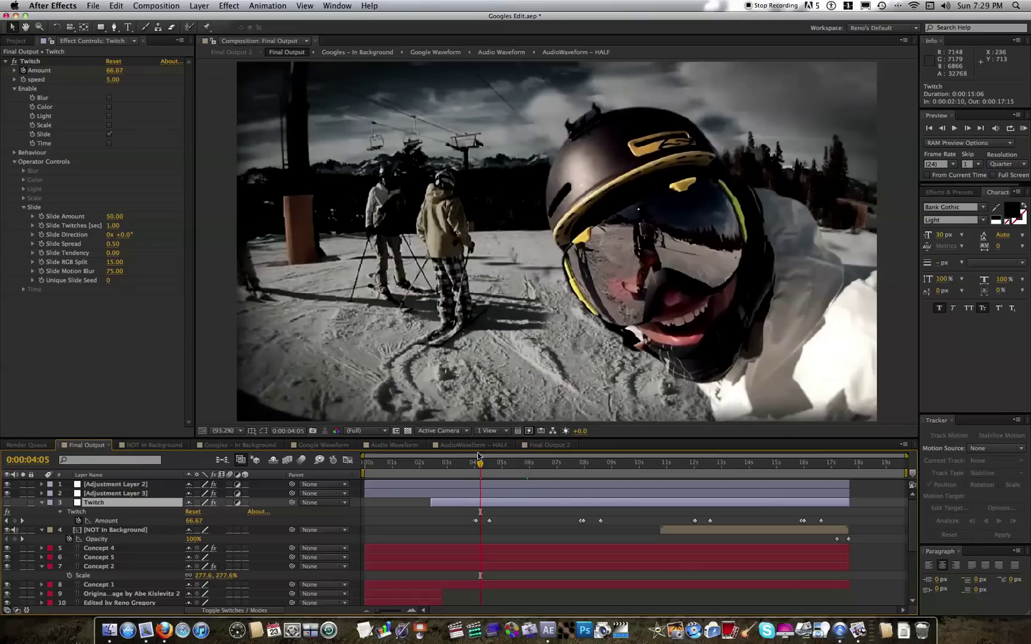
- Scrub the Twitch Amount keyframes back to before the twitch, then show the Video Copilot page
mouse_move(481, 466)
mouse_down()
mouse_move(473, 467)
mouse_move(480, 466)
mouse_up()
click(457, 502)
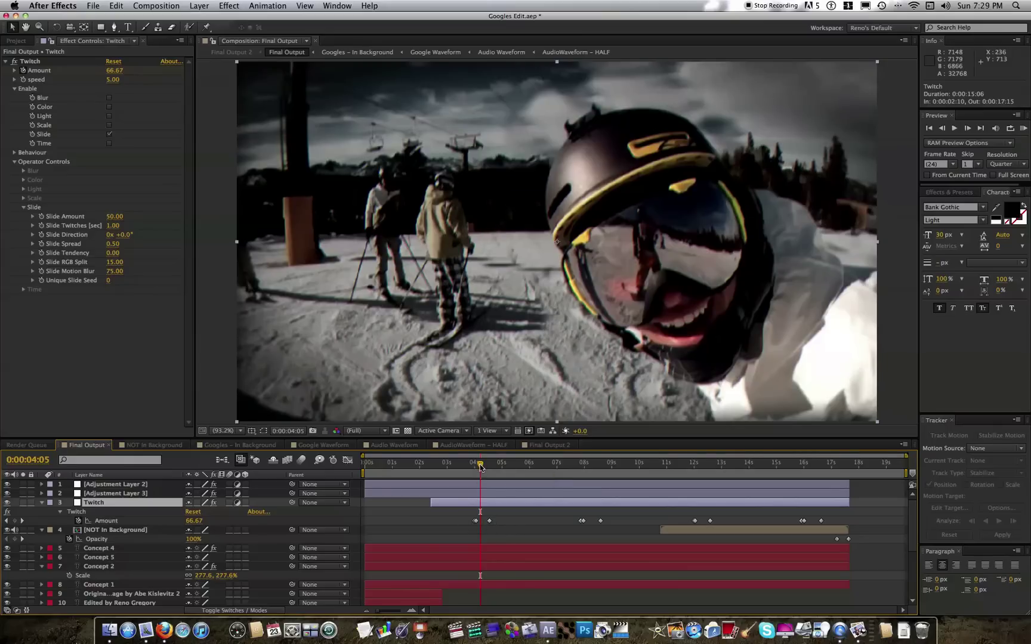
drag(480, 467, 505, 472)
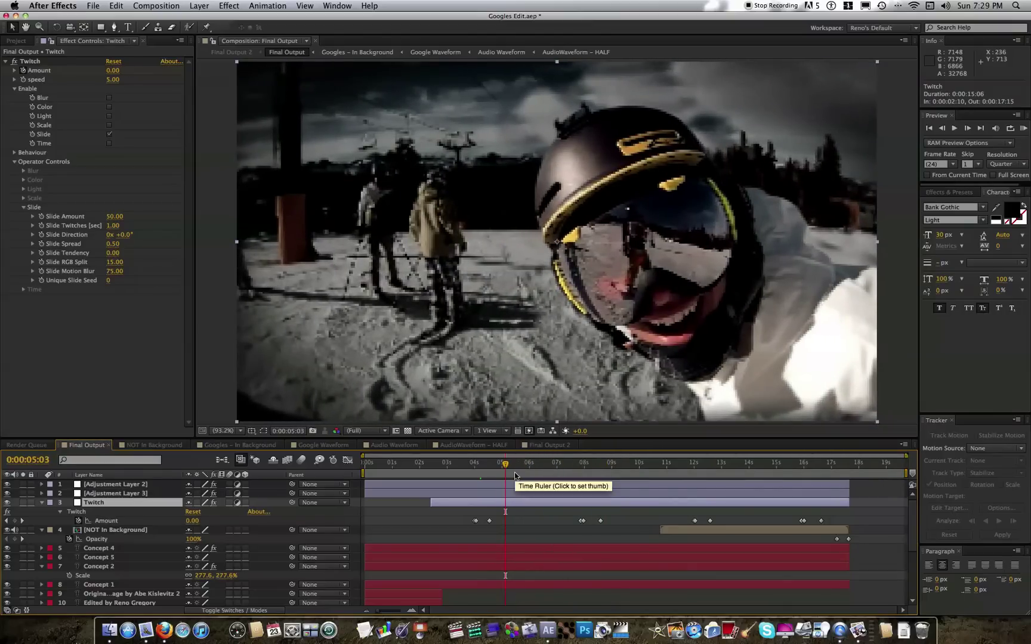
key(super+Tab)
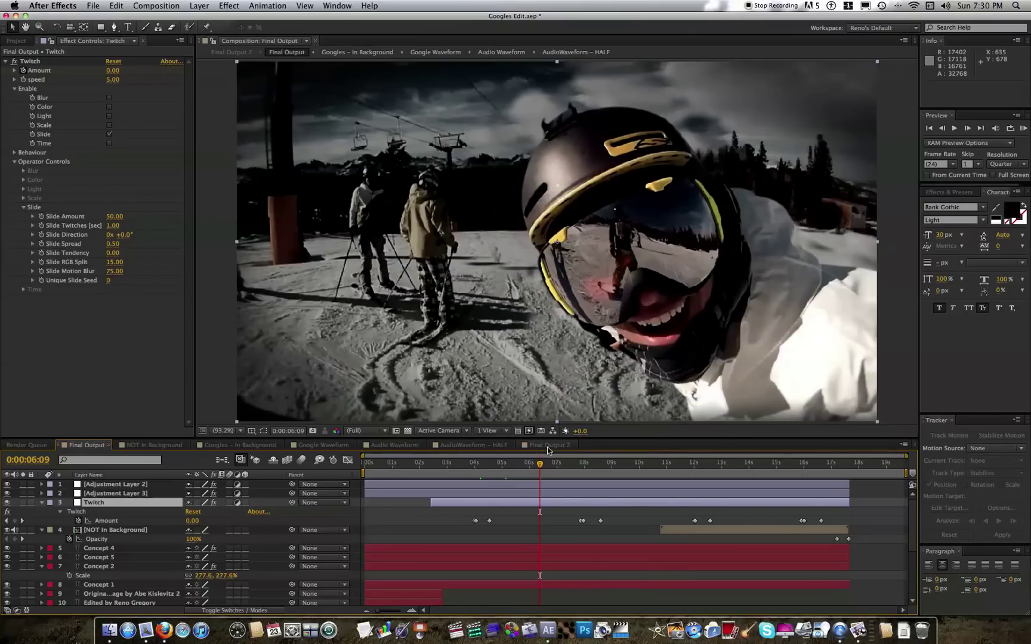
- In Final Output 2, enable Tint, Levels and Tint 2 on the Concept 3 – Red layer
click(547, 446)
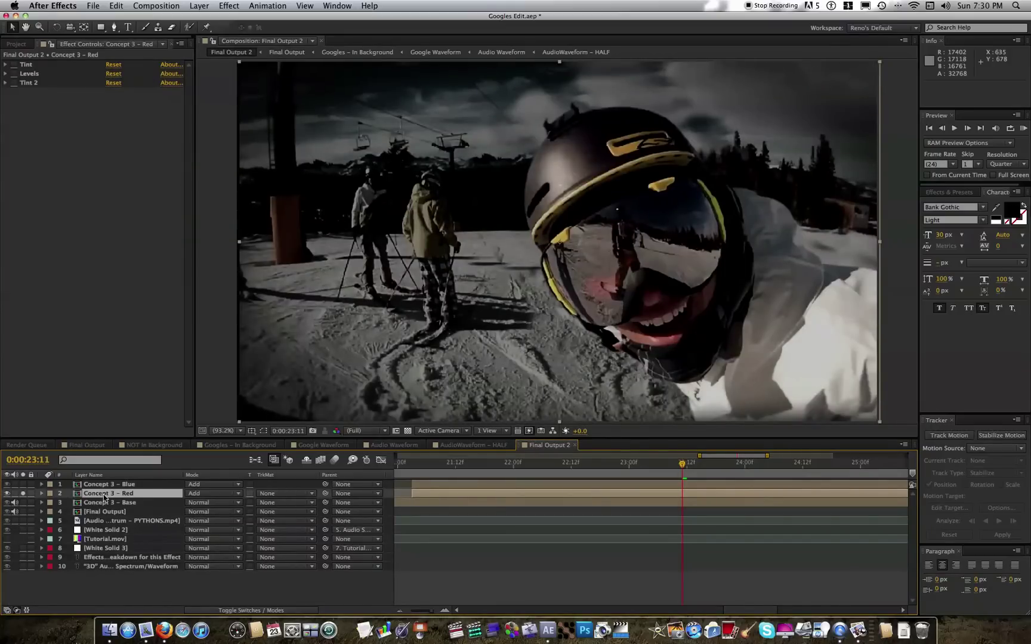
click(14, 66)
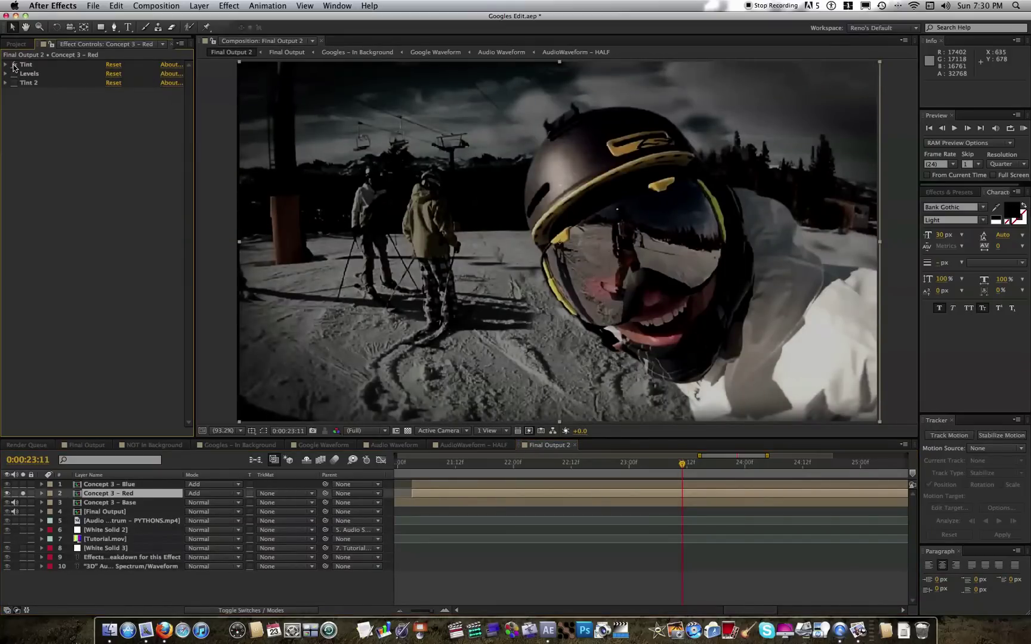
click(13, 74)
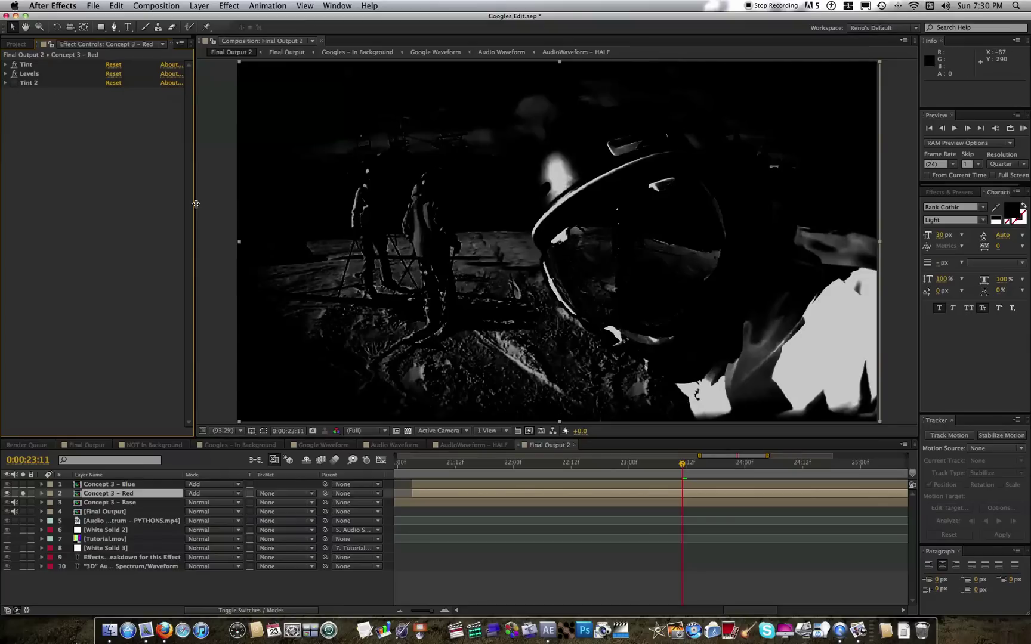
click(14, 83)
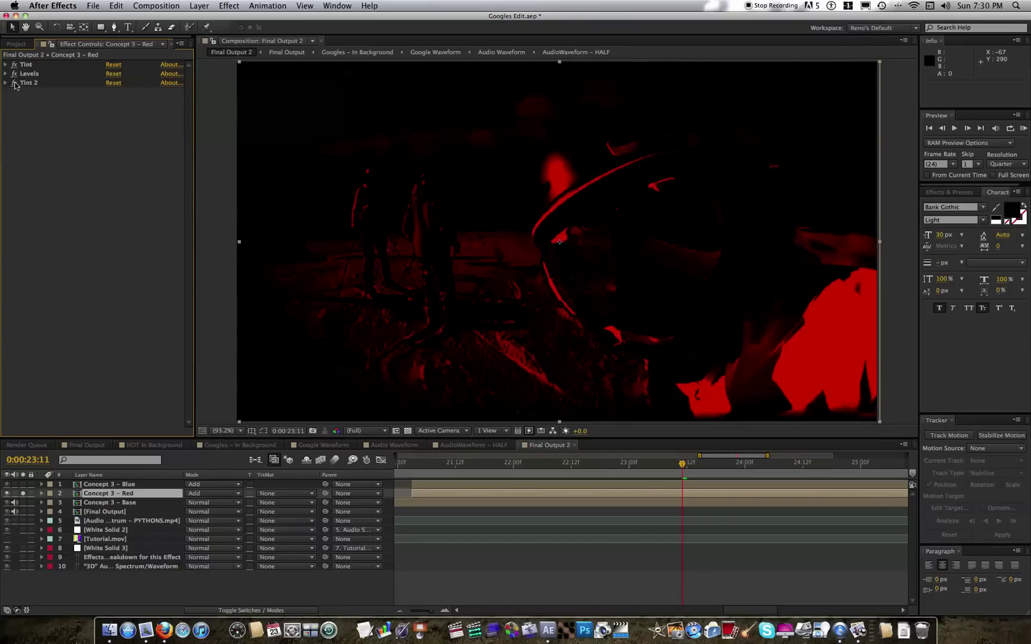
- Solo the Concept 3 Red, Blue and Base layers and scrub a few frames to preview the RGB split
click(22, 494)
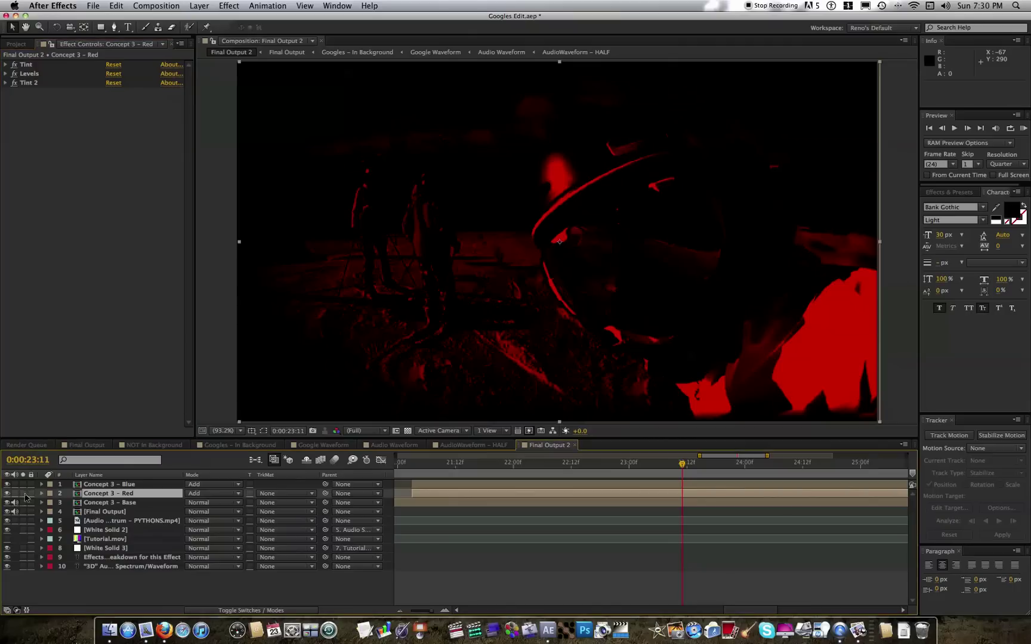
click(24, 484)
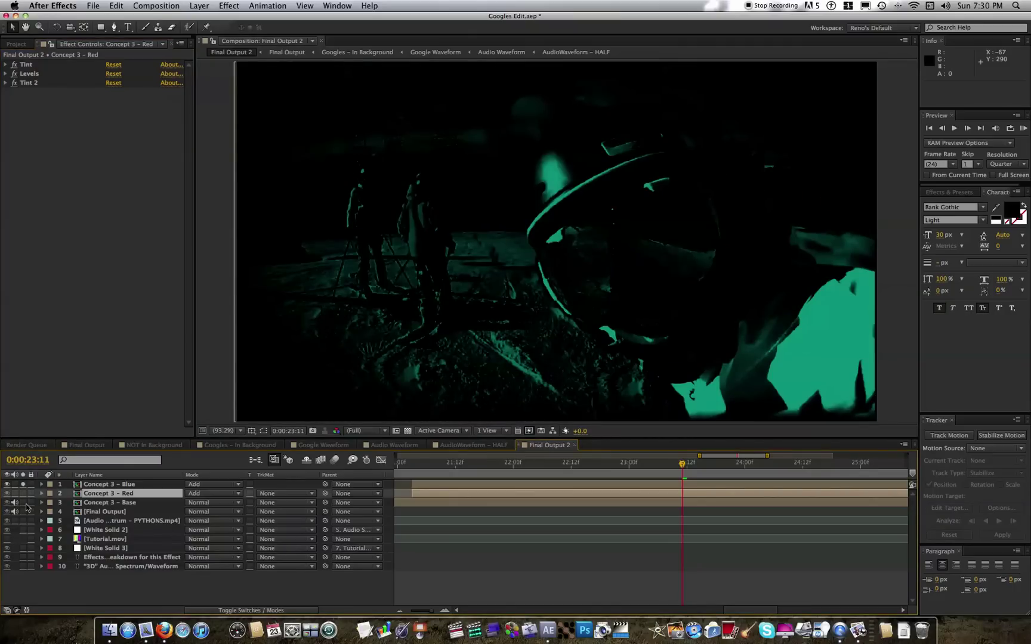
click(23, 503)
click(23, 485)
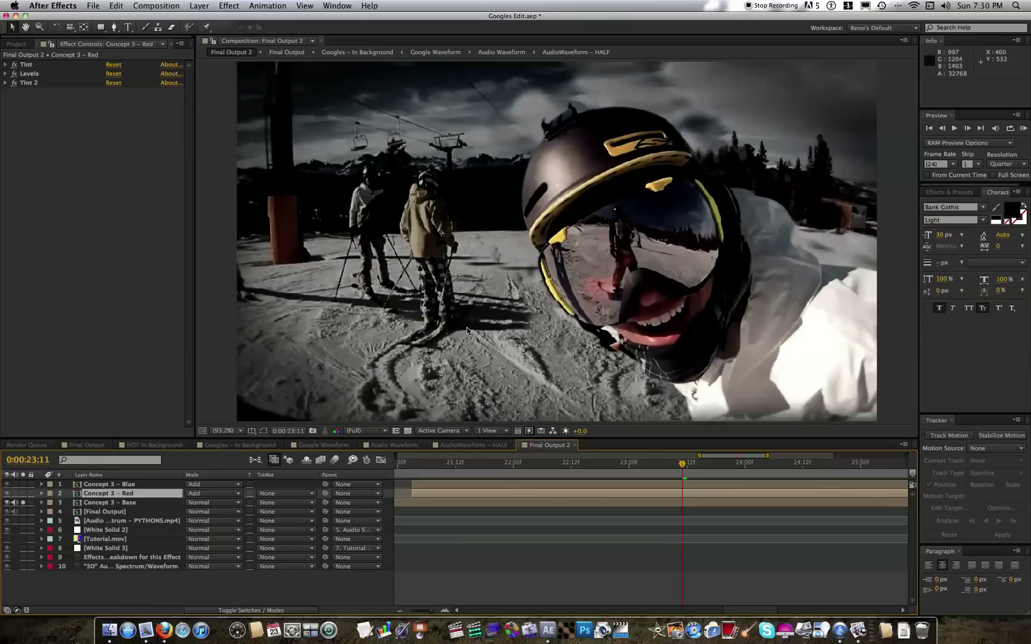
click(23, 485)
click(23, 494)
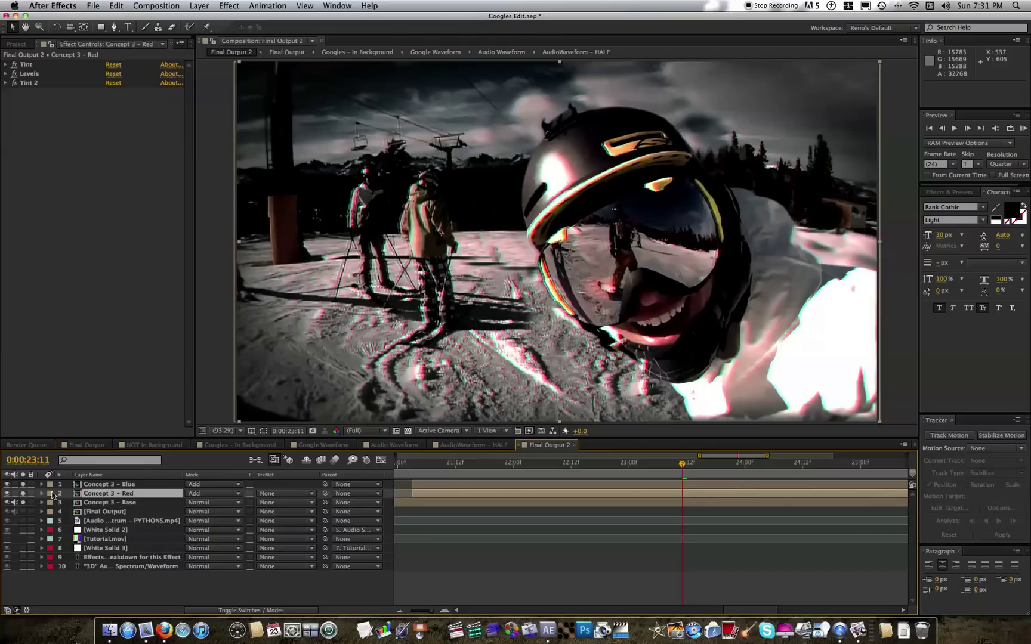
mouse_move(681, 465)
mouse_down()
mouse_move(666, 465)
mouse_move(702, 469)
mouse_move(668, 469)
mouse_up()
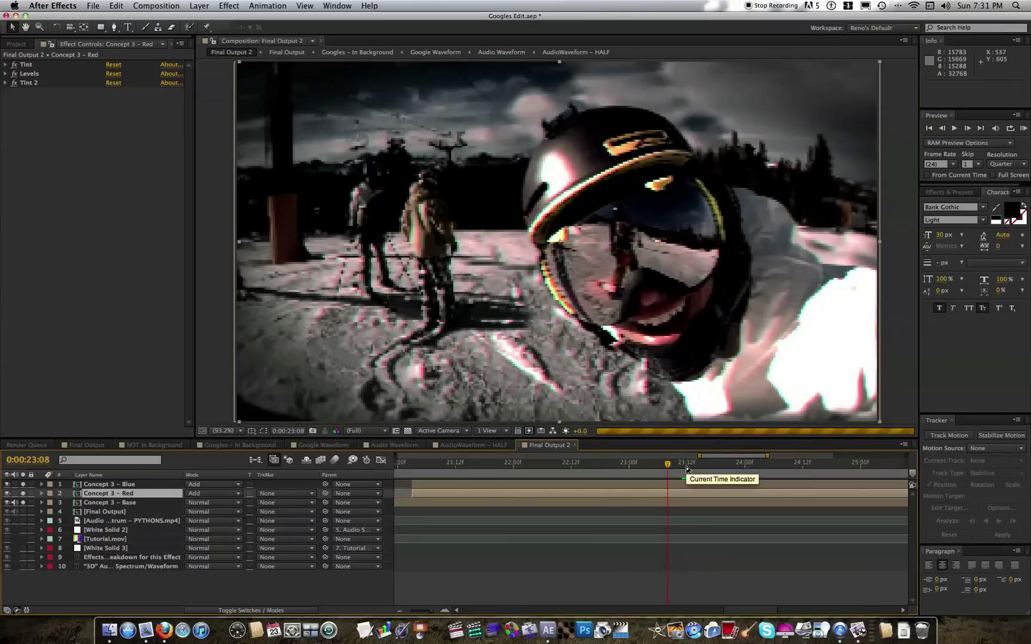